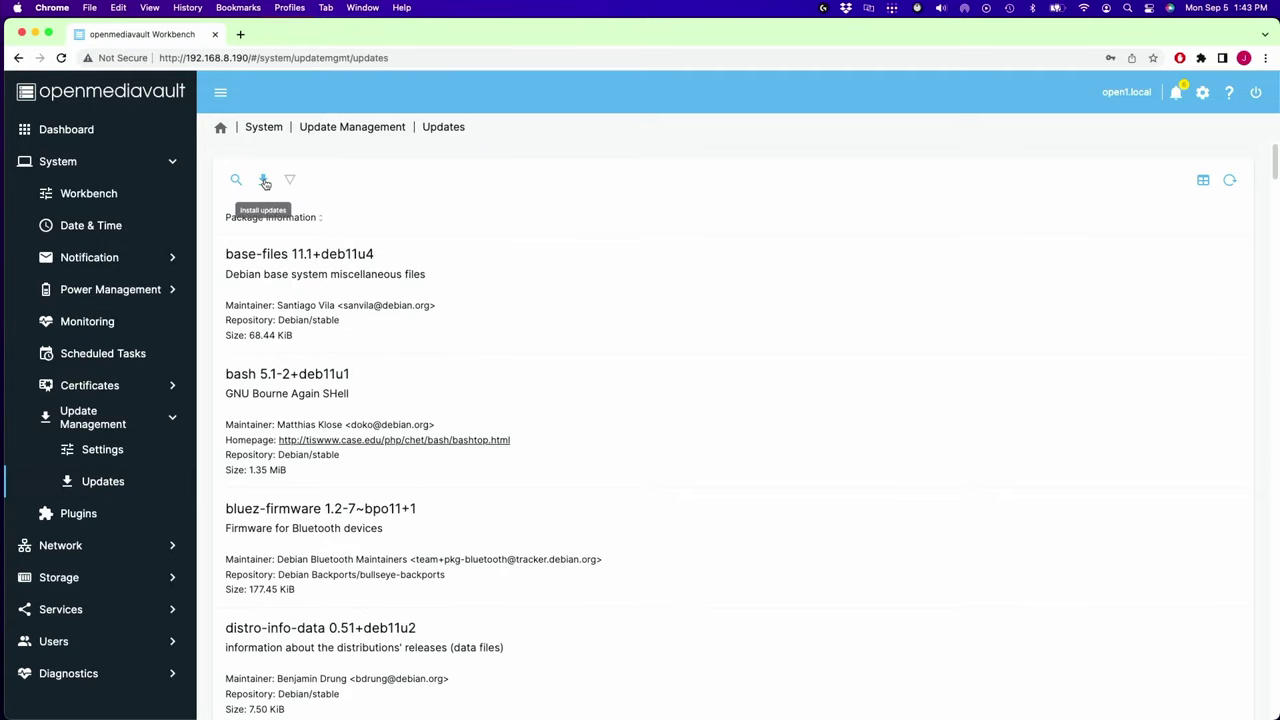
- Install the available system package updates and confirm the installation
{"action": "left_click", "coordinate": [264, 181]}
{"action": "left_click", "coordinate": [345, 428]}
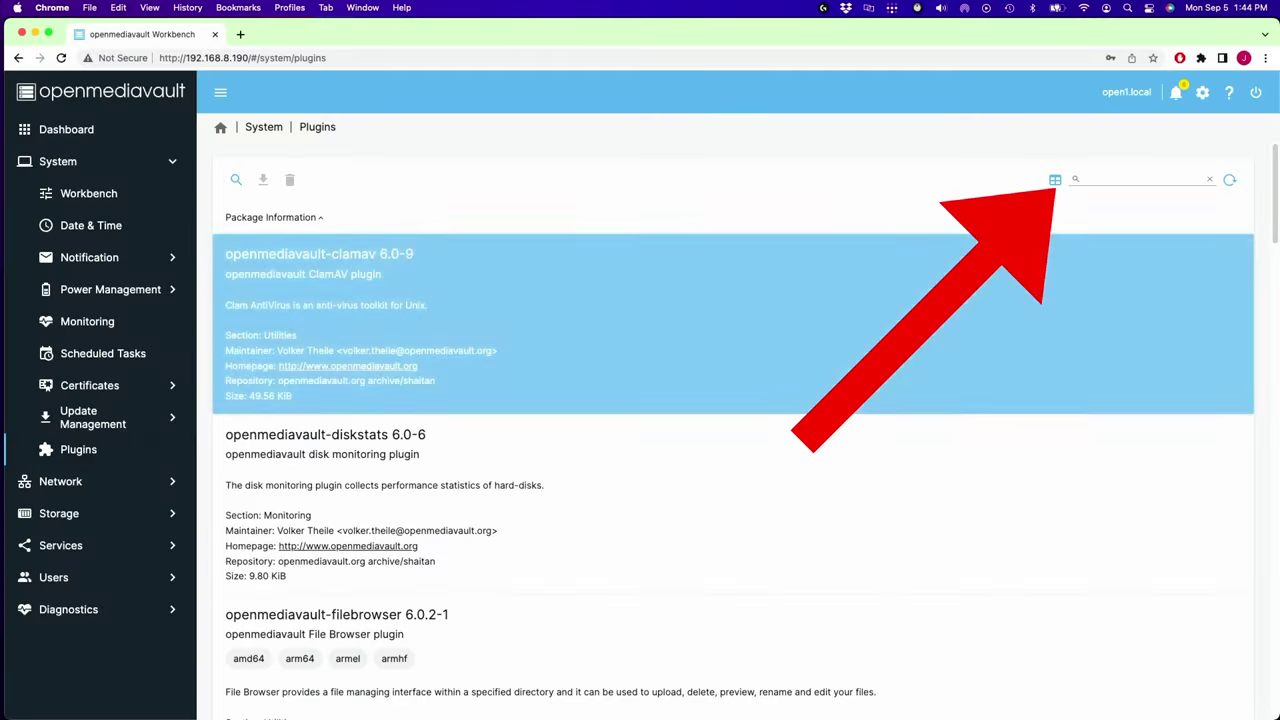
- Find the plugin with the search term wetty, install openmediavault-wetty 6.0.3-1, and apply the pending configuration changes
{"action": "left_click", "coordinate": [1132, 176]}
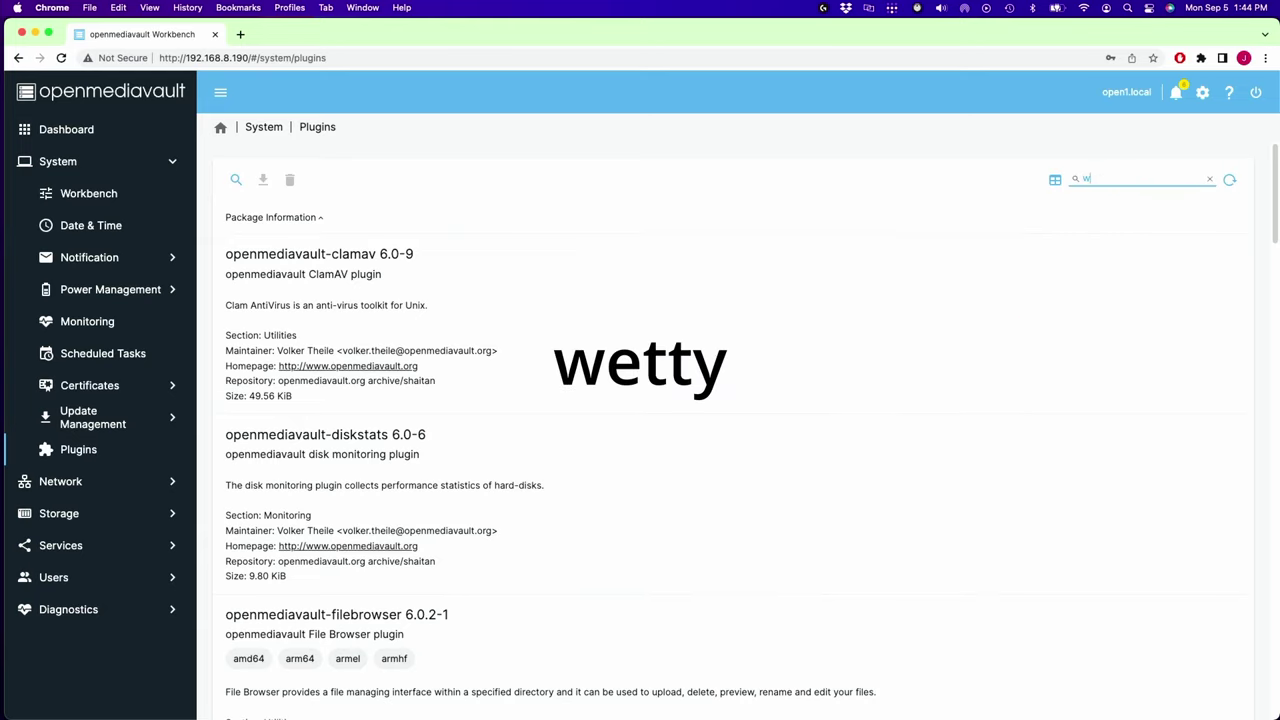
{"action": "type", "text": "wetty"}
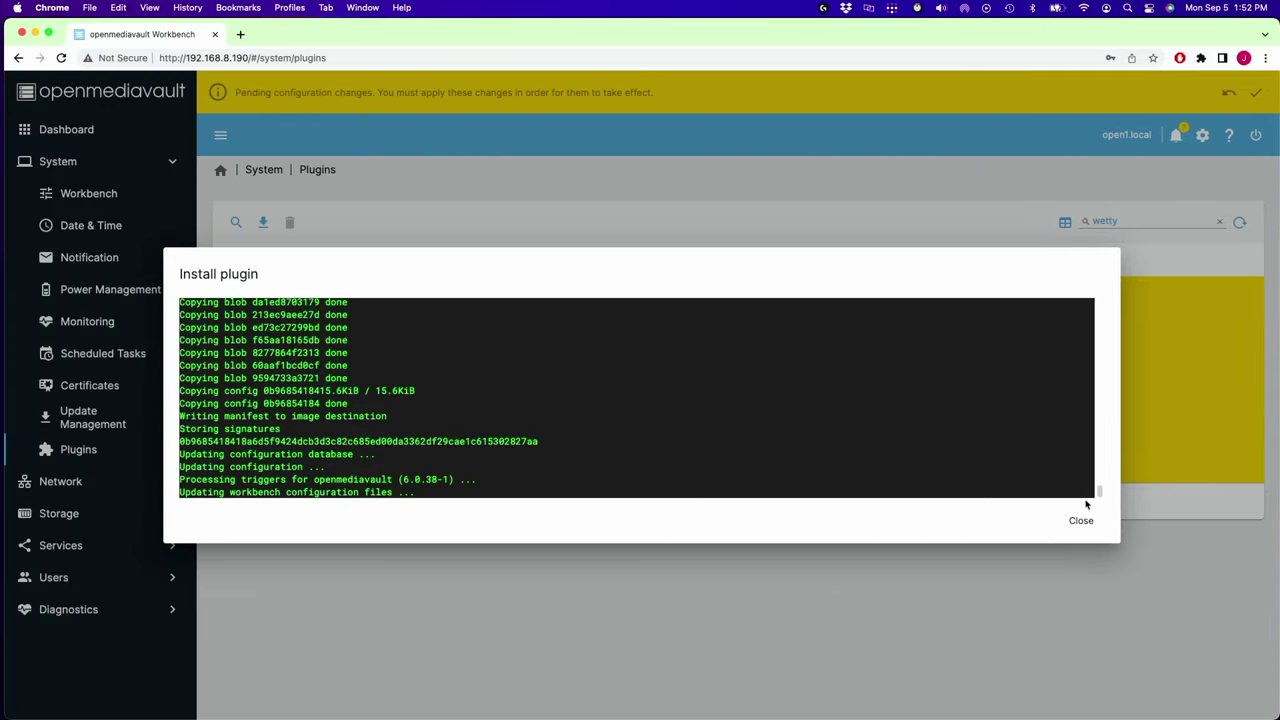
{"action": "left_click", "coordinate": [1080, 522]}
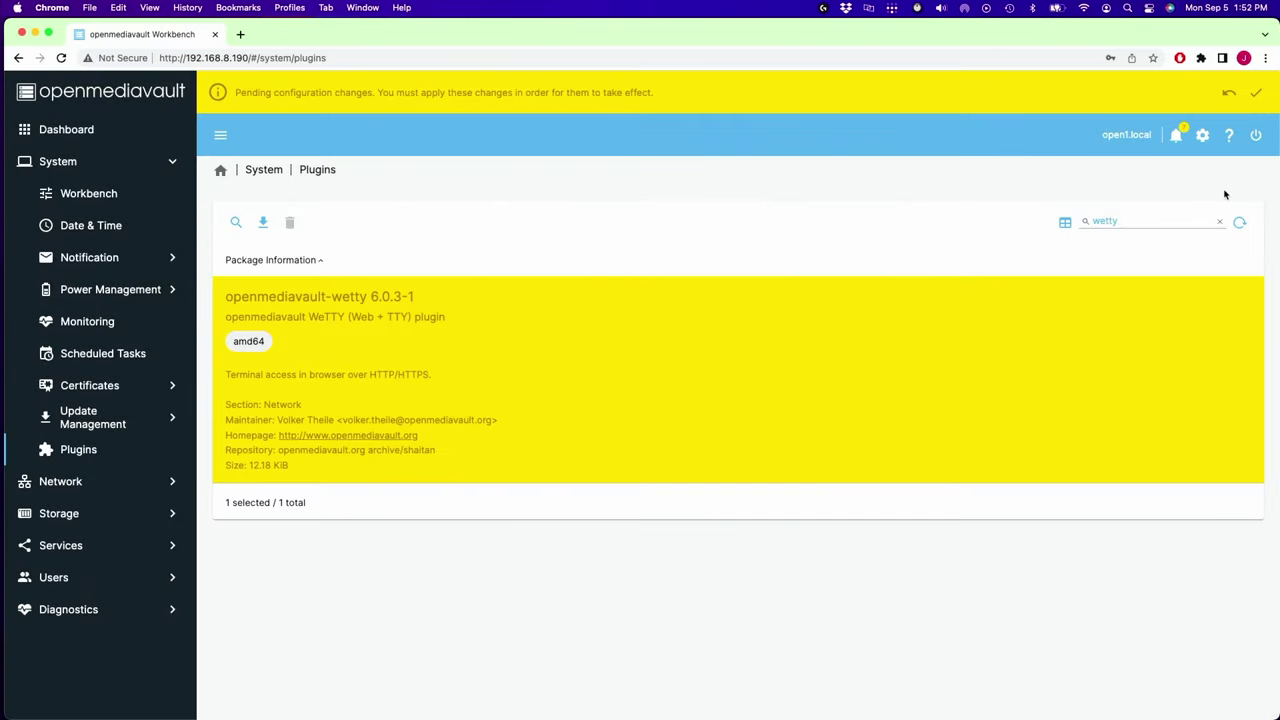
{"action": "left_click", "coordinate": [1256, 93]}
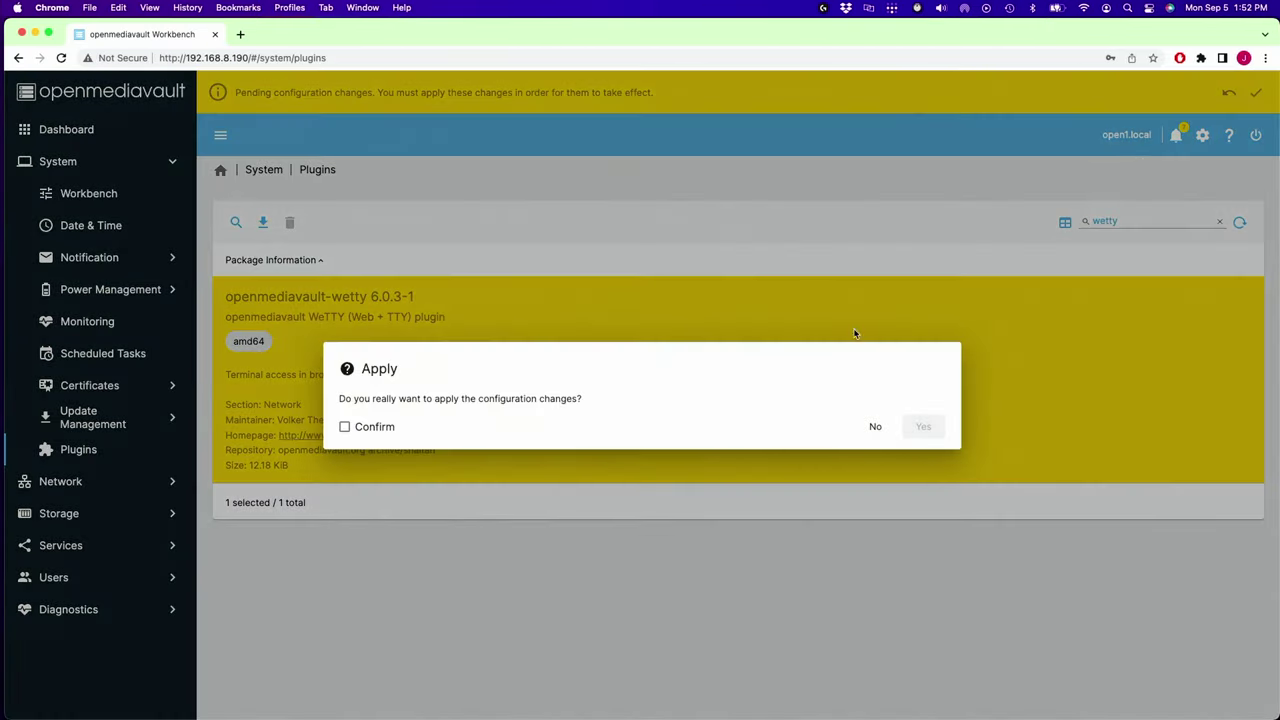
{"action": "left_click", "coordinate": [344, 428]}
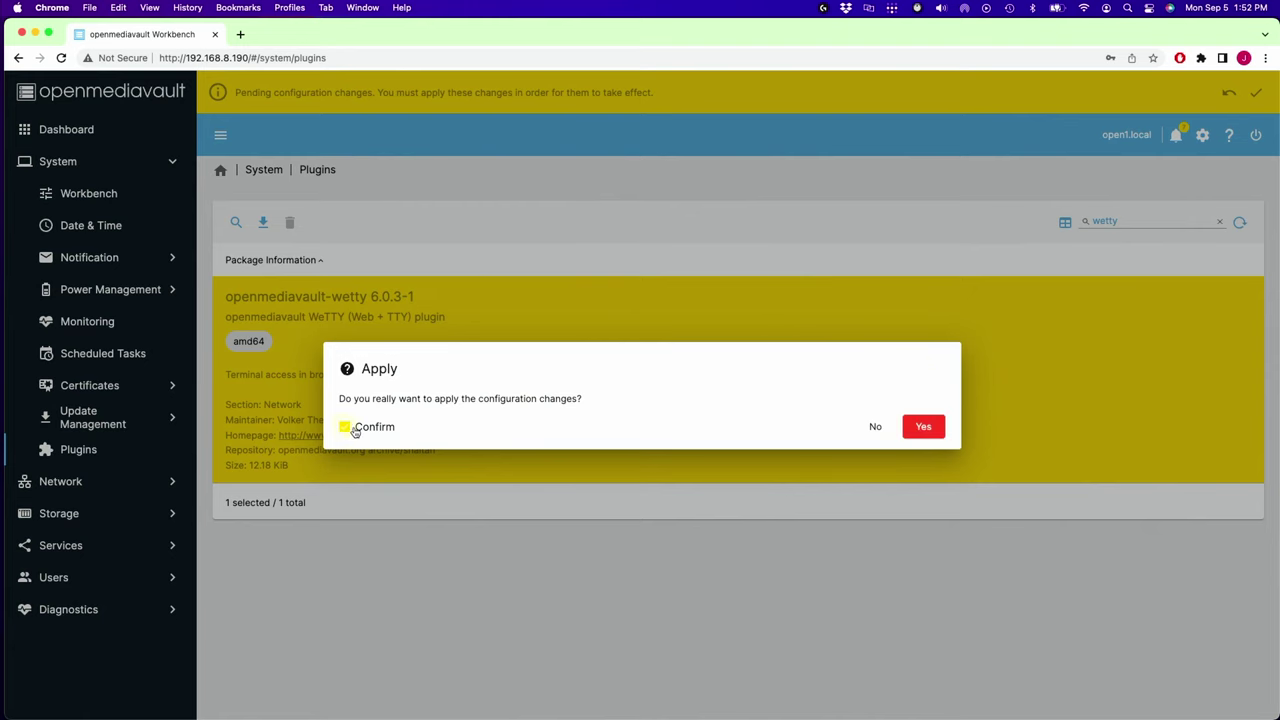
{"action": "left_click", "coordinate": [915, 428]}
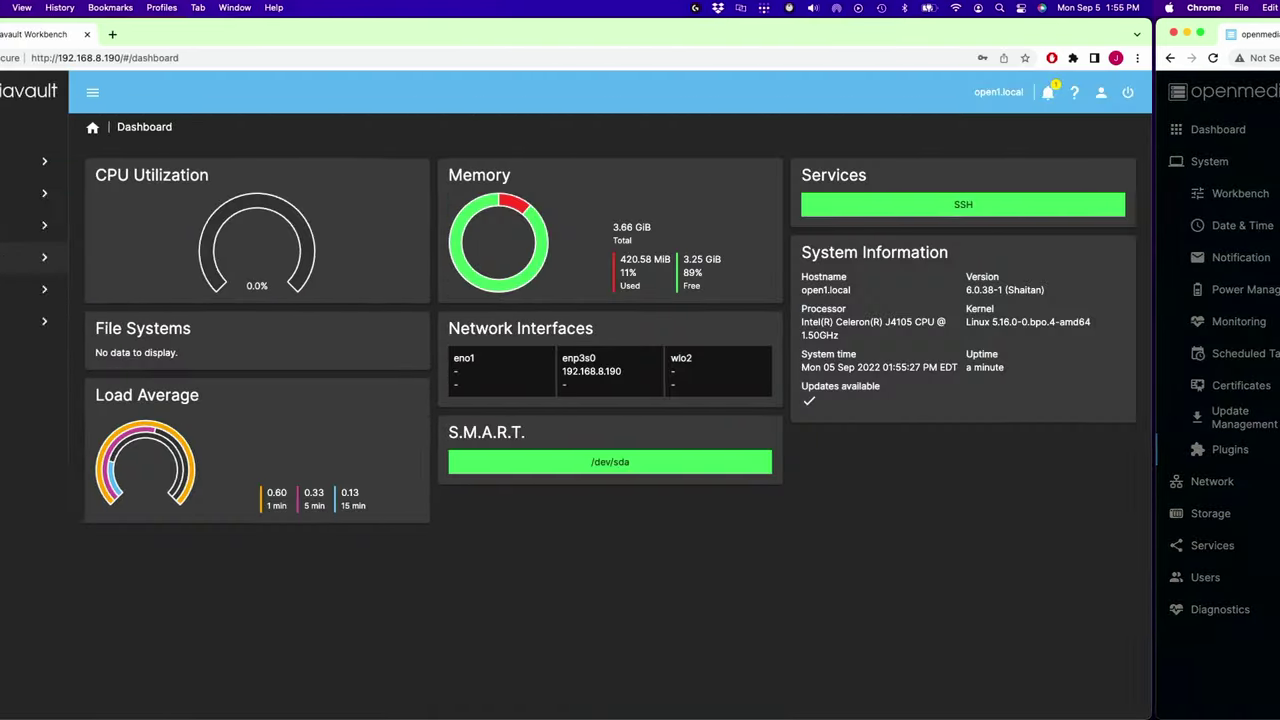
- Enable the WeTTY service with the change saved and applied, and open its web terminal
{"action": "left_click", "coordinate": [86, 257]}
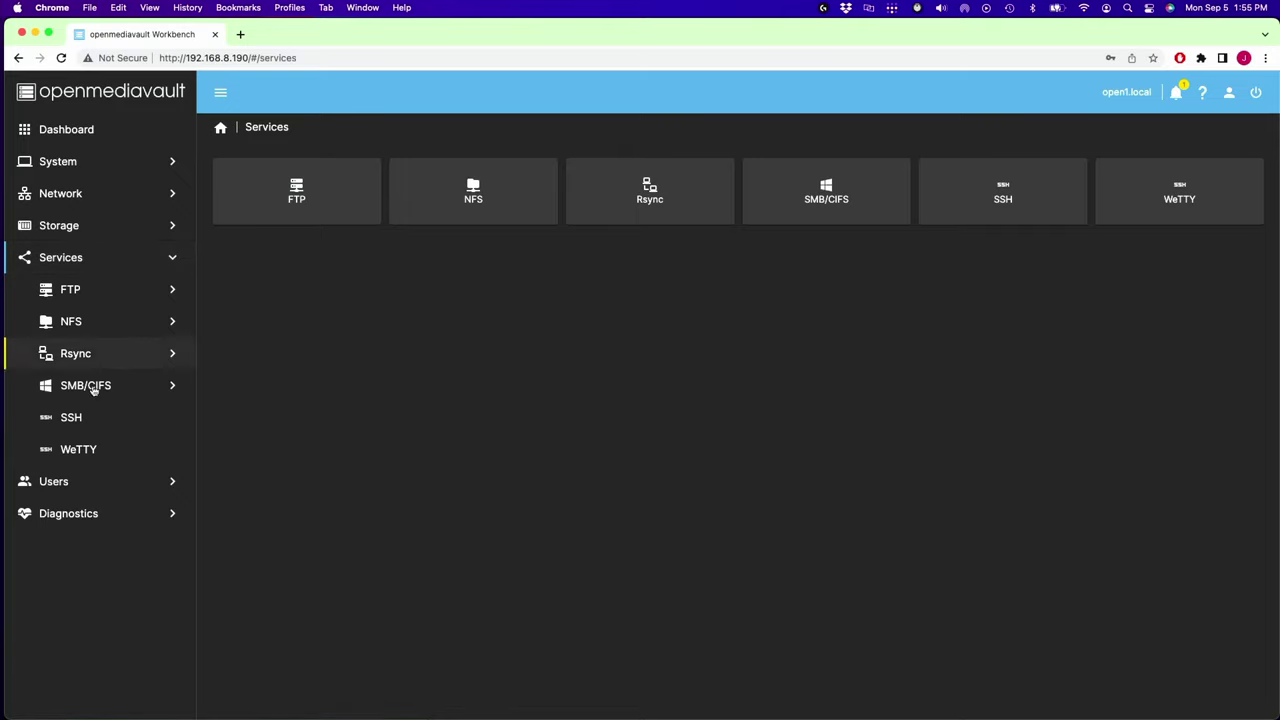
{"action": "left_click", "coordinate": [78, 449]}
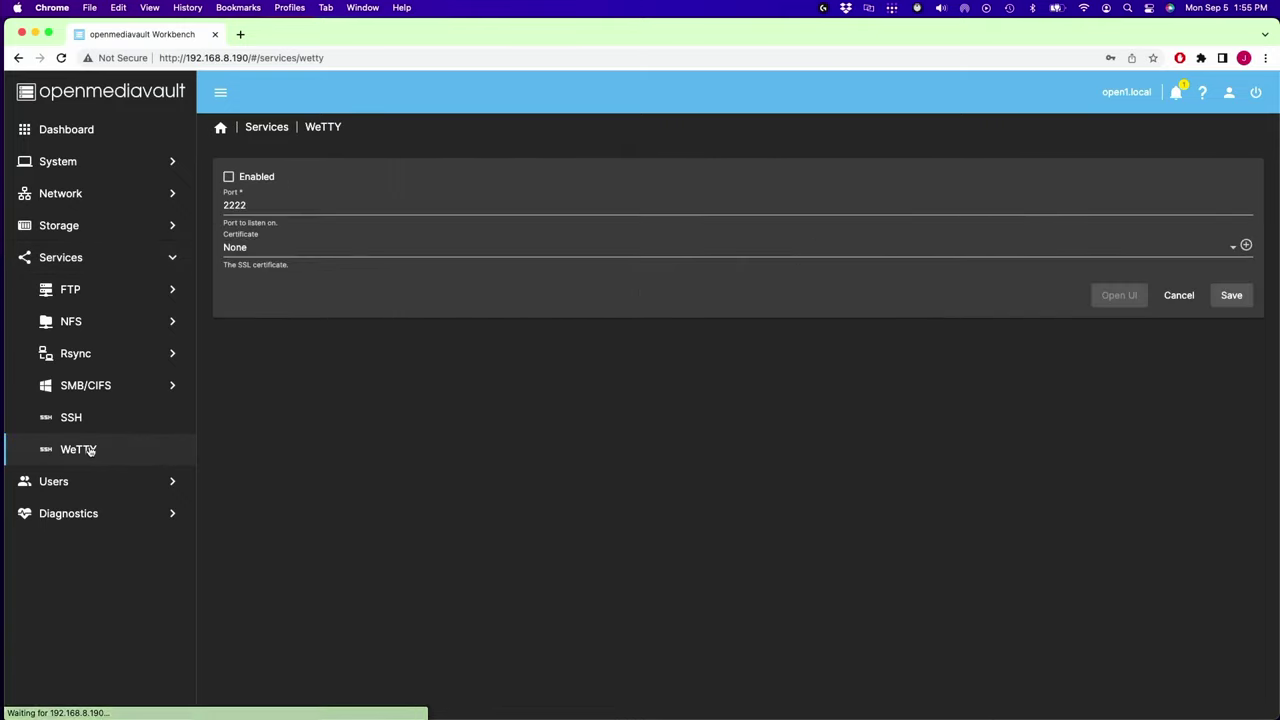
{"action": "left_click", "coordinate": [229, 177]}
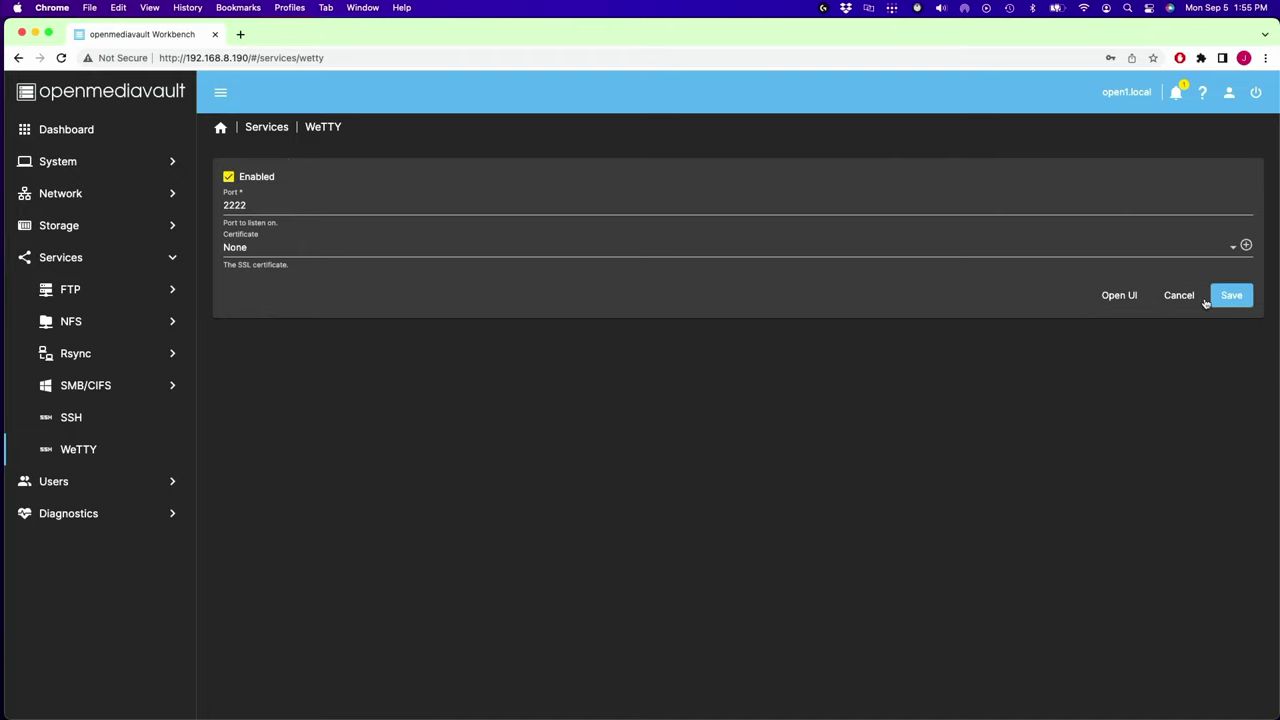
{"action": "left_click", "coordinate": [1229, 306]}
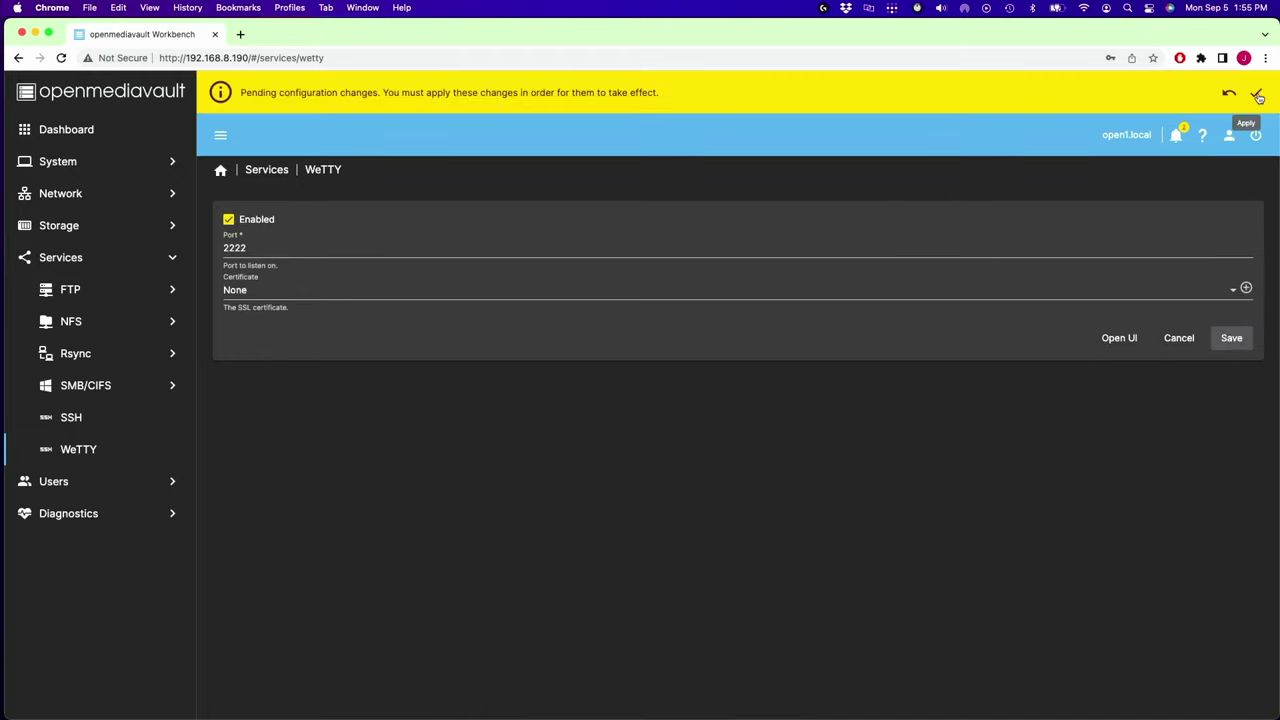
{"action": "left_click", "coordinate": [1257, 94]}
{"action": "left_click", "coordinate": [745, 430]}
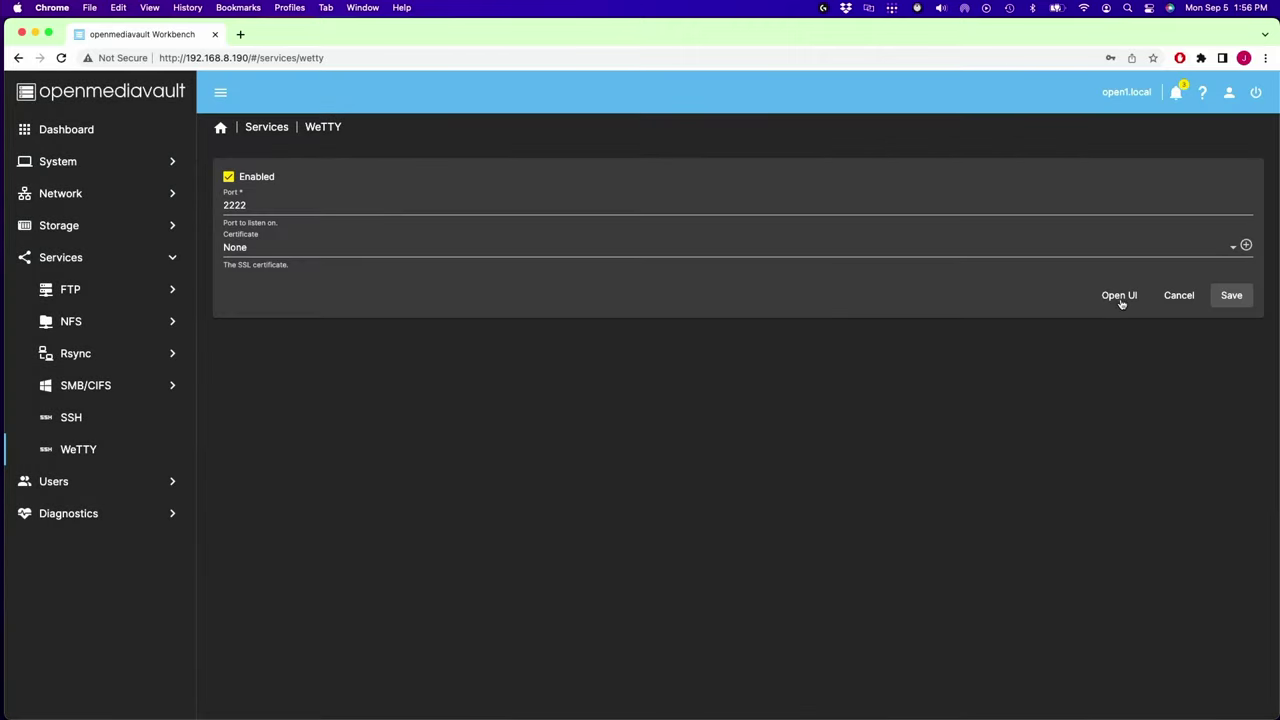
{"action": "left_click", "coordinate": [1119, 297]}
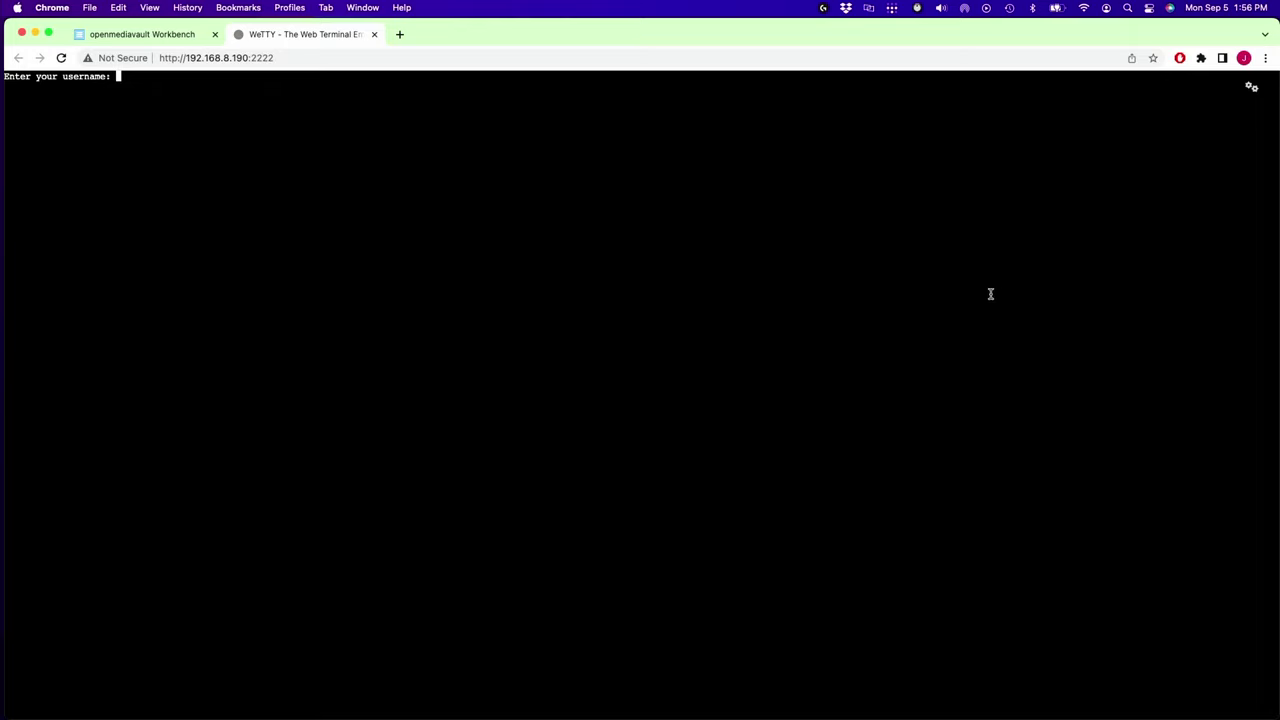
- Search the web for omvextras in a new tab and copy the quick installation wget command from the omv-extras.org wiki
{"action": "left_click", "coordinate": [400, 35]}
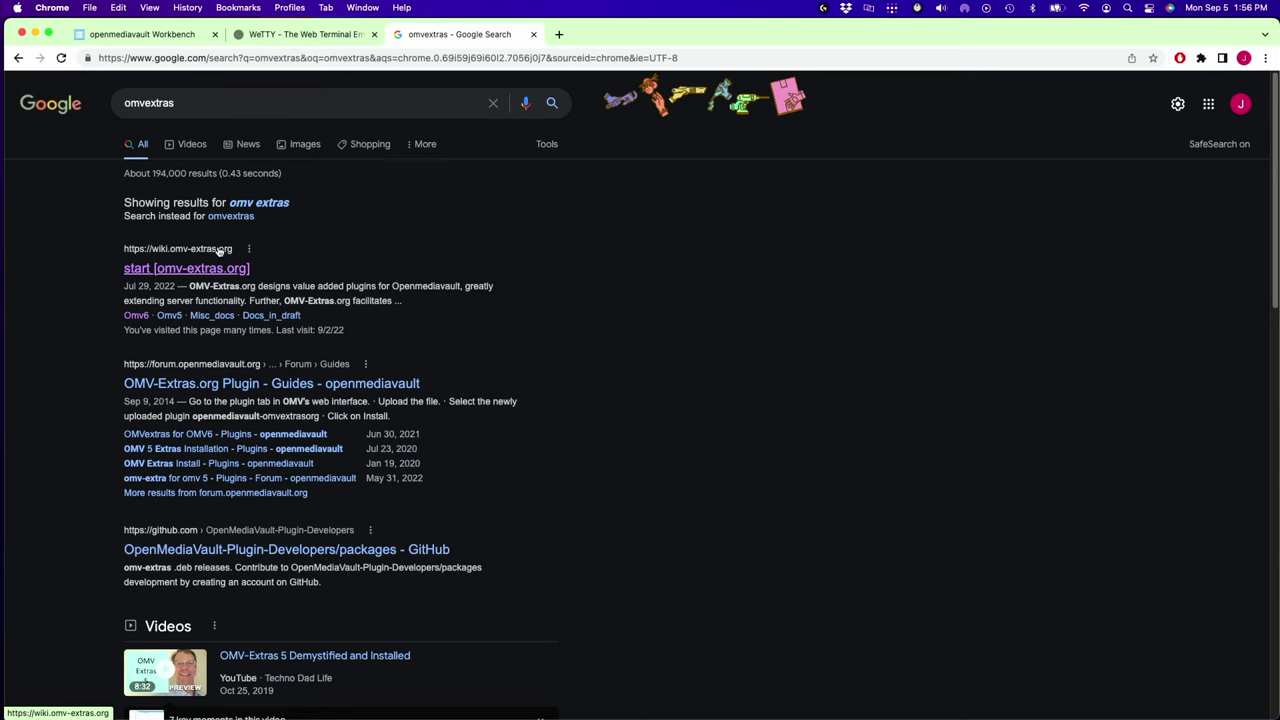
{"action": "left_click", "coordinate": [197, 270]}
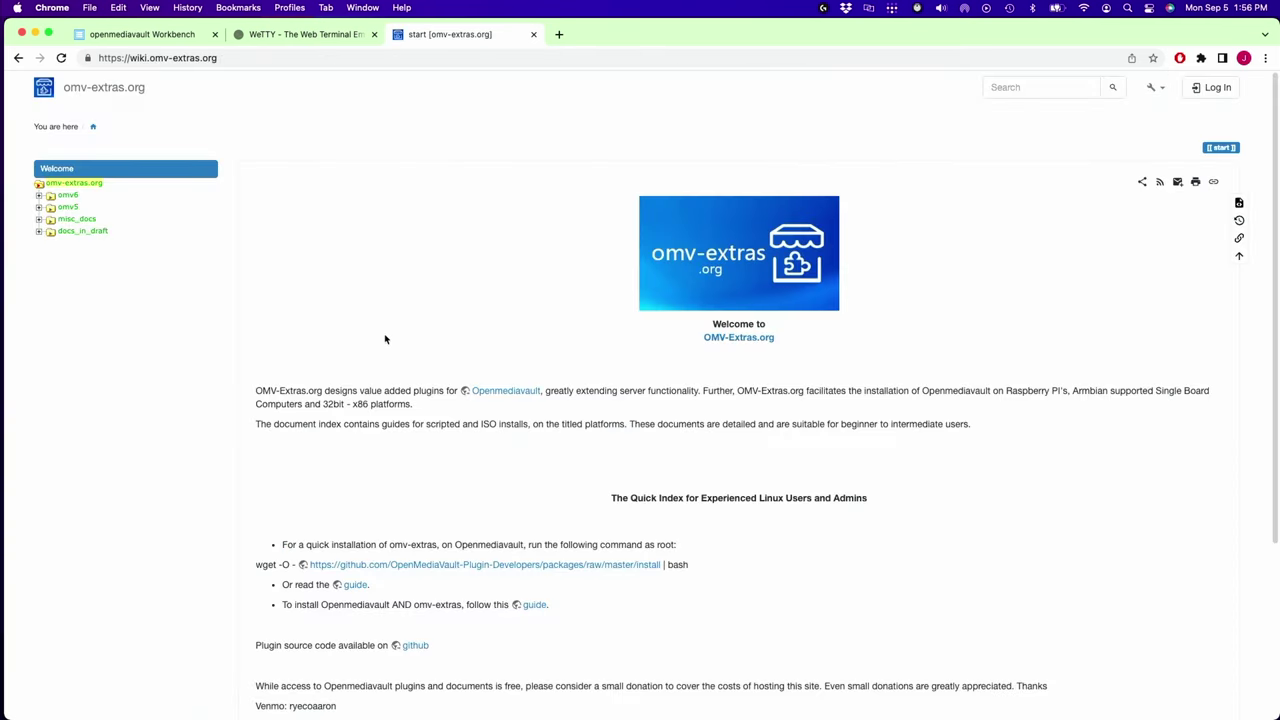
{"action": "scroll", "coordinate": [385, 339], "scroll_direction": "down", "scroll_amount": 5}
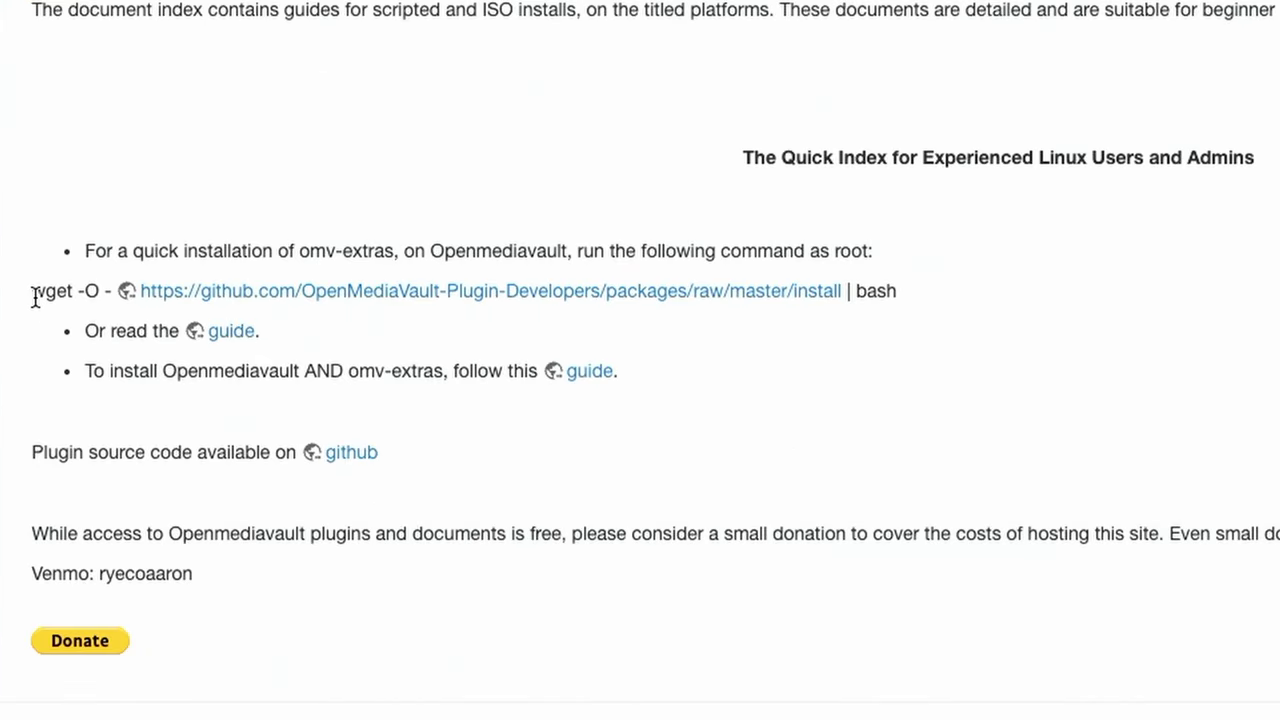
{"action": "left_click_drag", "start_coordinate": [32, 292], "coordinate": [940, 293]}
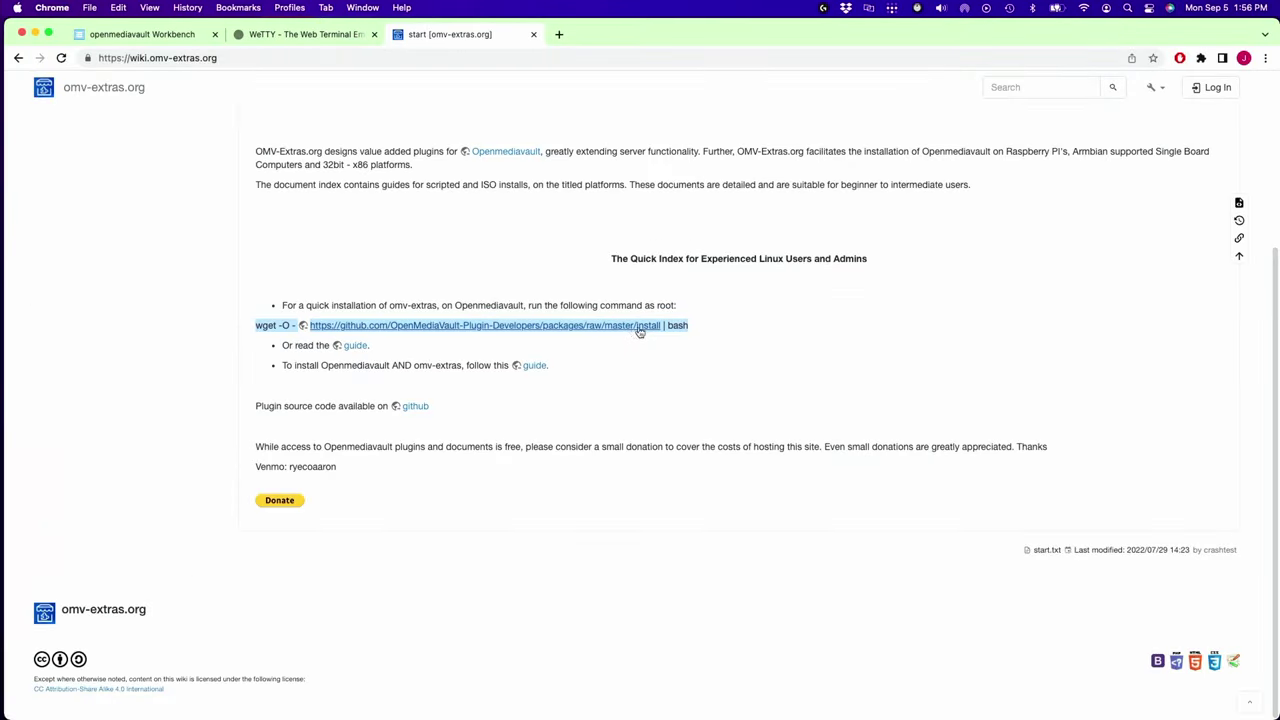
{"action": "right_click", "coordinate": [601, 330]}
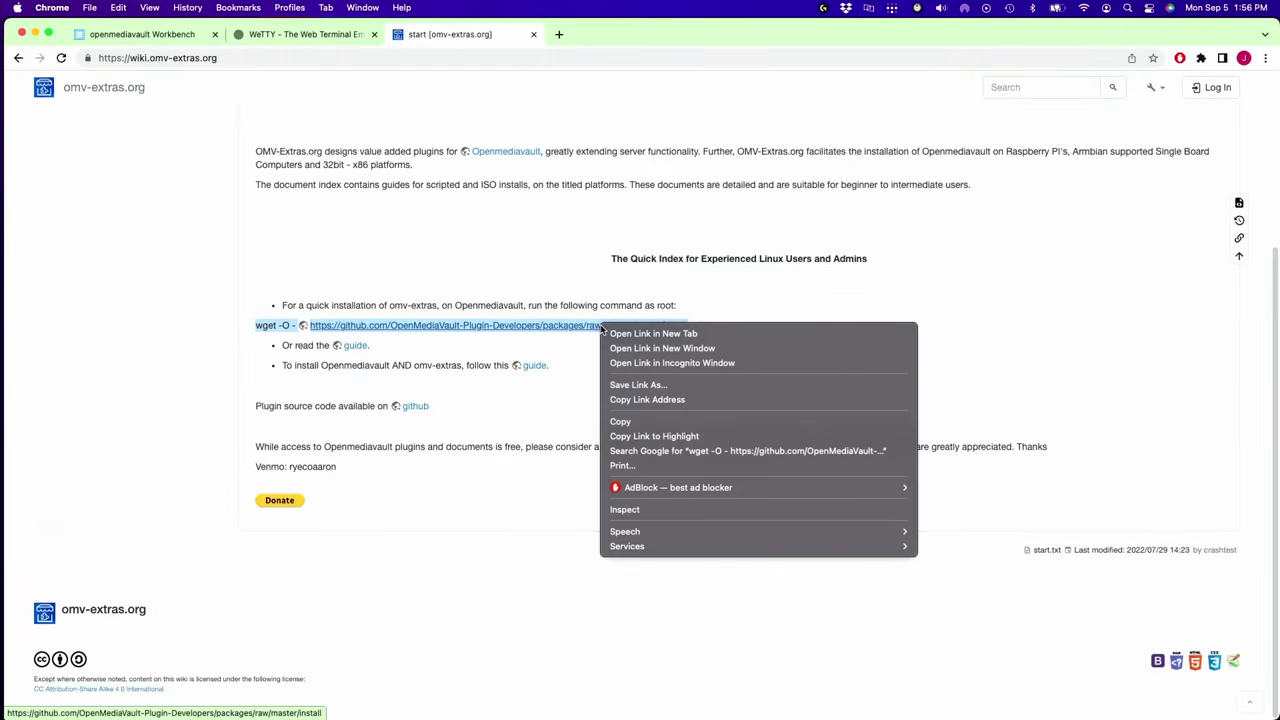
{"action": "left_click", "coordinate": [640, 421]}
- Log in to the WeTTY web terminal as root with the account password
{"action": "left_click", "coordinate": [284, 36]}
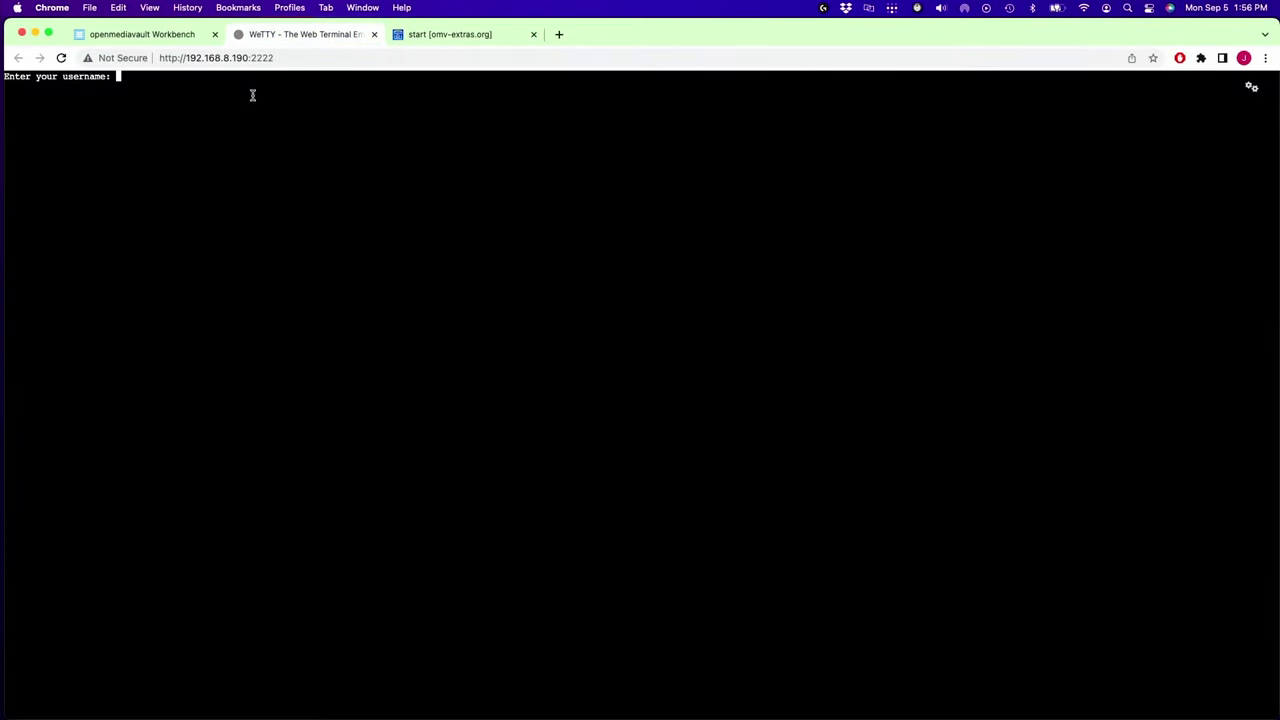
{"action": "type", "text": "root"}
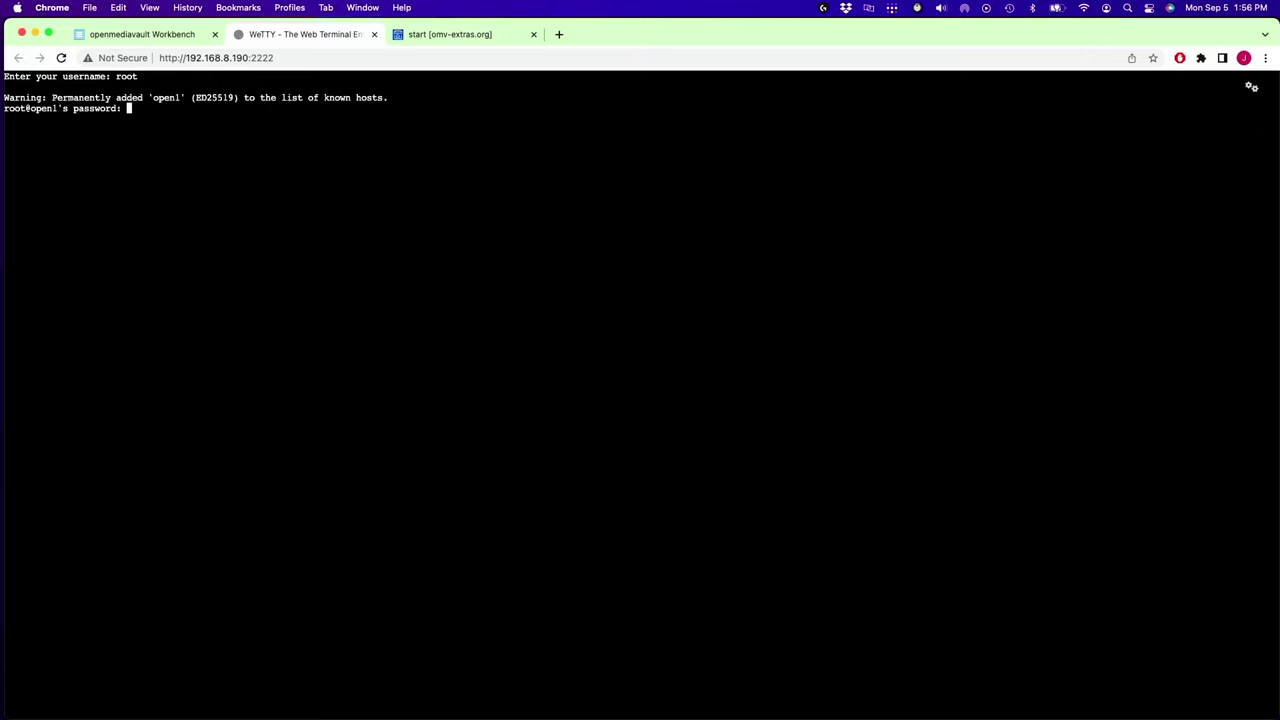
{"action": "key", "text": "Return"}
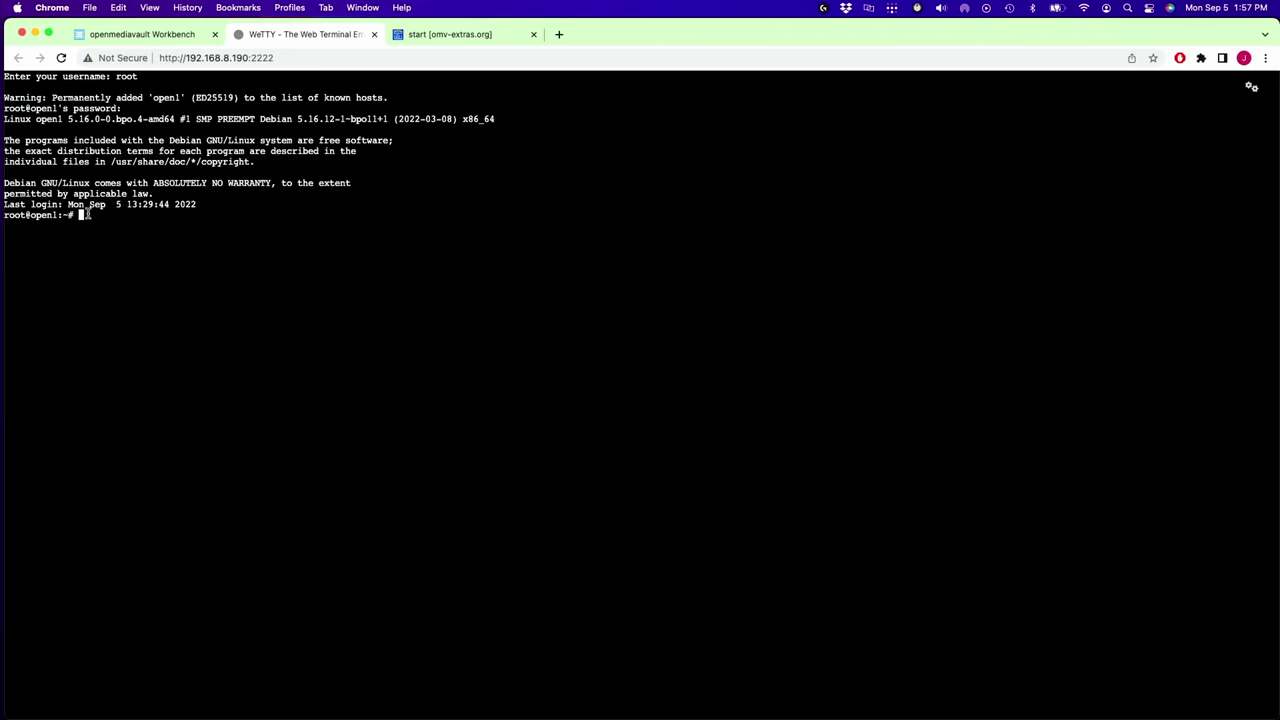
{"action": "right_click", "coordinate": [87, 214]}
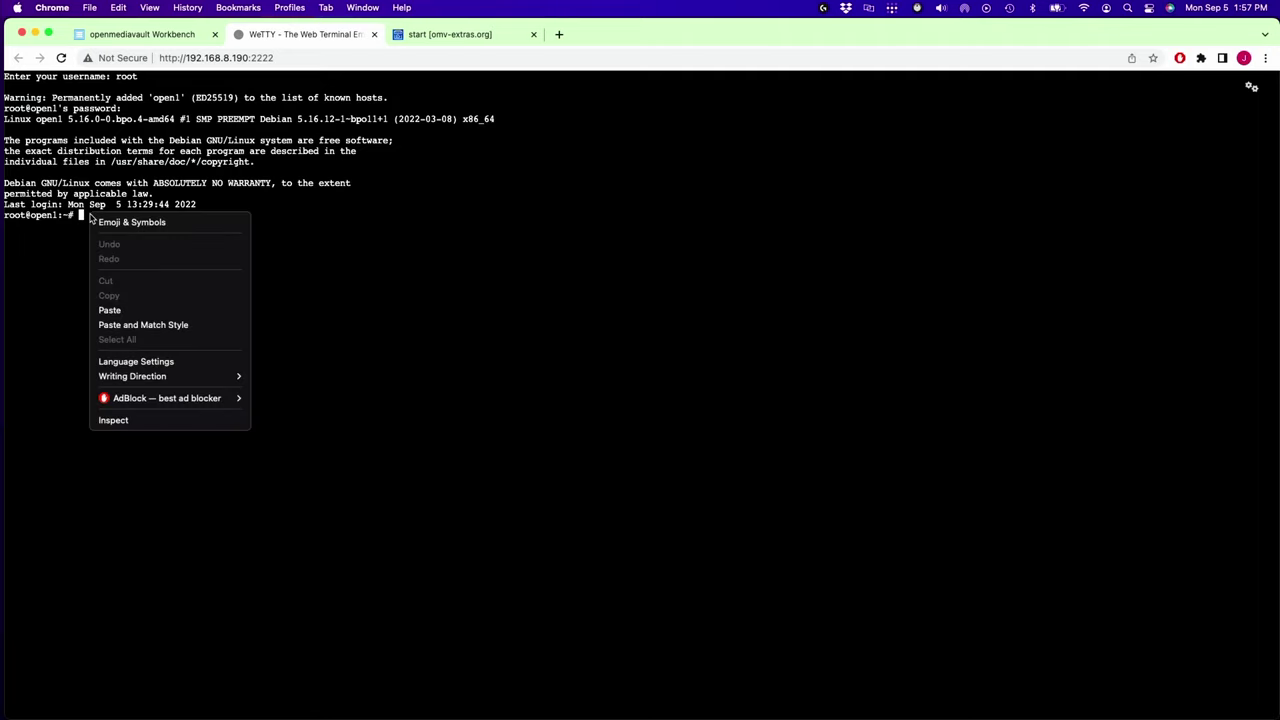
{"action": "left_click", "coordinate": [128, 311]}
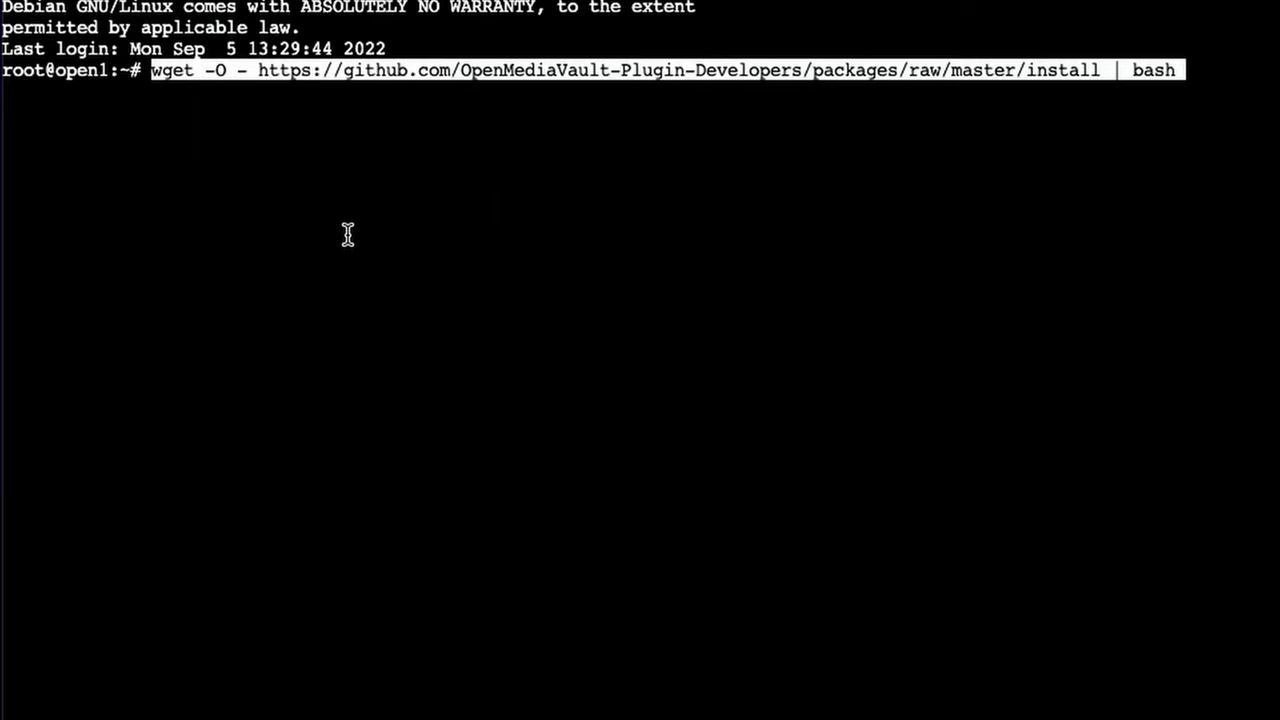
{"action": "key", "text": "Return"}
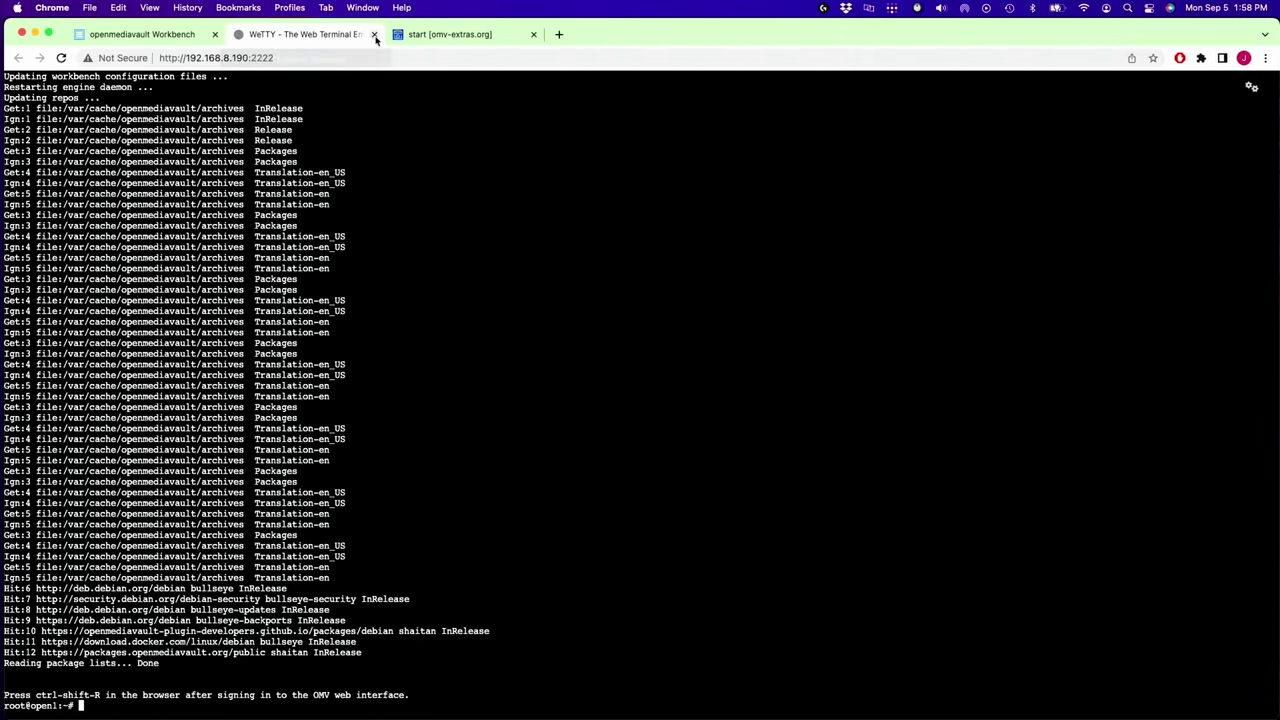
- Return to the openmediavault Workbench and open the Plugins page of the System section
{"action": "left_click", "coordinate": [117, 35]}
{"action": "left_click", "coordinate": [117, 35]}
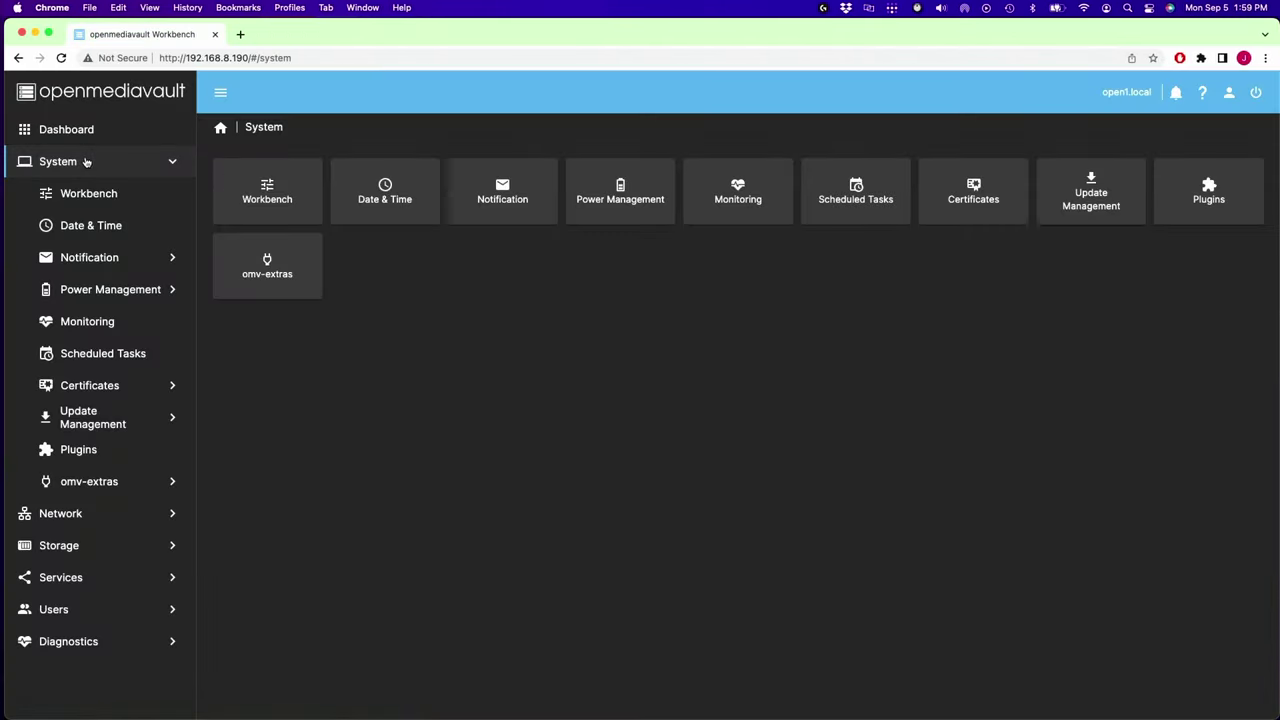
{"action": "left_click", "coordinate": [97, 452]}
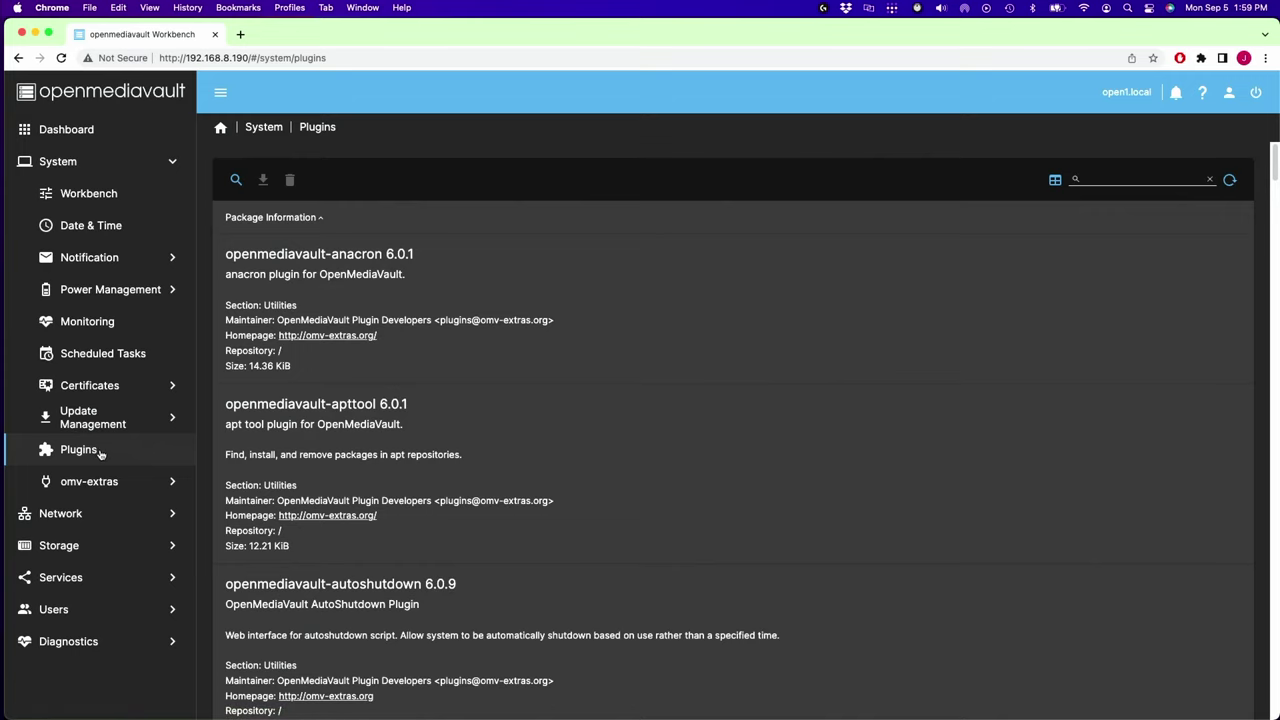
- Look through the available plugins and their descriptions, from openmediavault-anacron down to openmediavault-flashmemory
{"action": "left_click", "coordinate": [334, 373]}
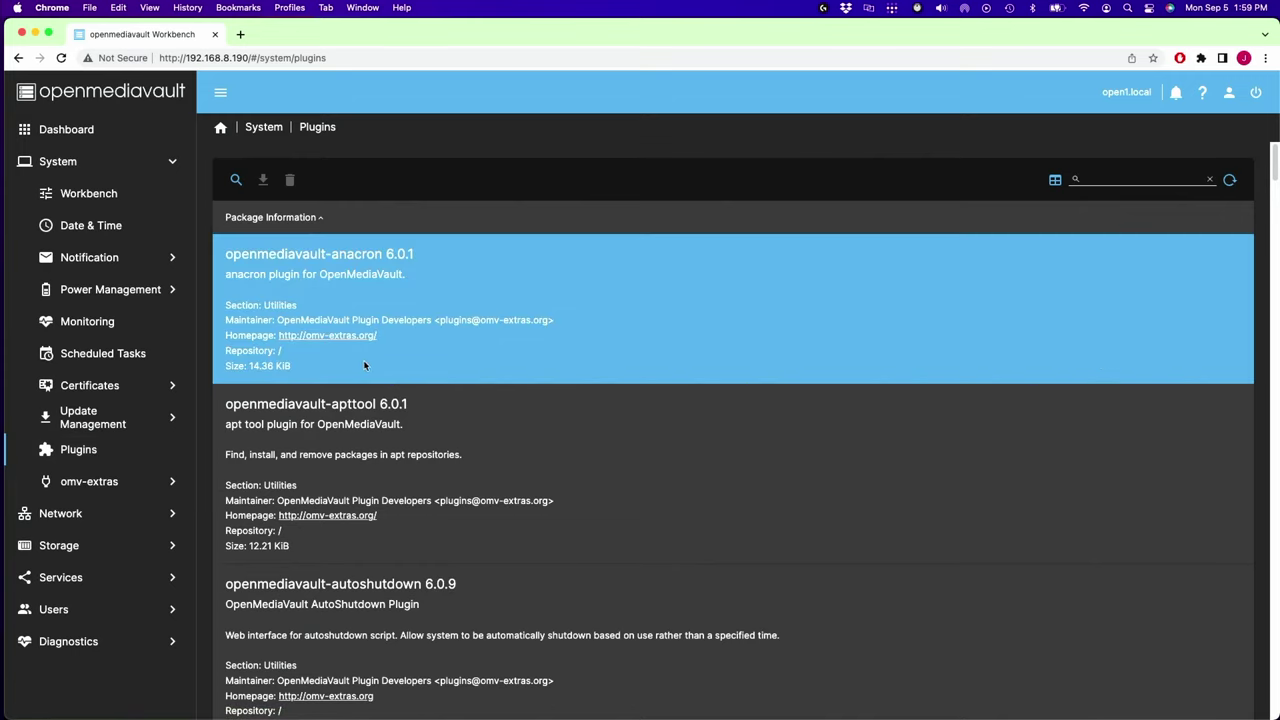
{"action": "left_click", "coordinate": [511, 400]}
{"action": "left_click", "coordinate": [525, 323]}
{"action": "scroll", "coordinate": [527, 328], "scroll_direction": "down", "scroll_amount": 3}
{"action": "scroll", "coordinate": [528, 330], "scroll_direction": "down", "scroll_amount": 5}
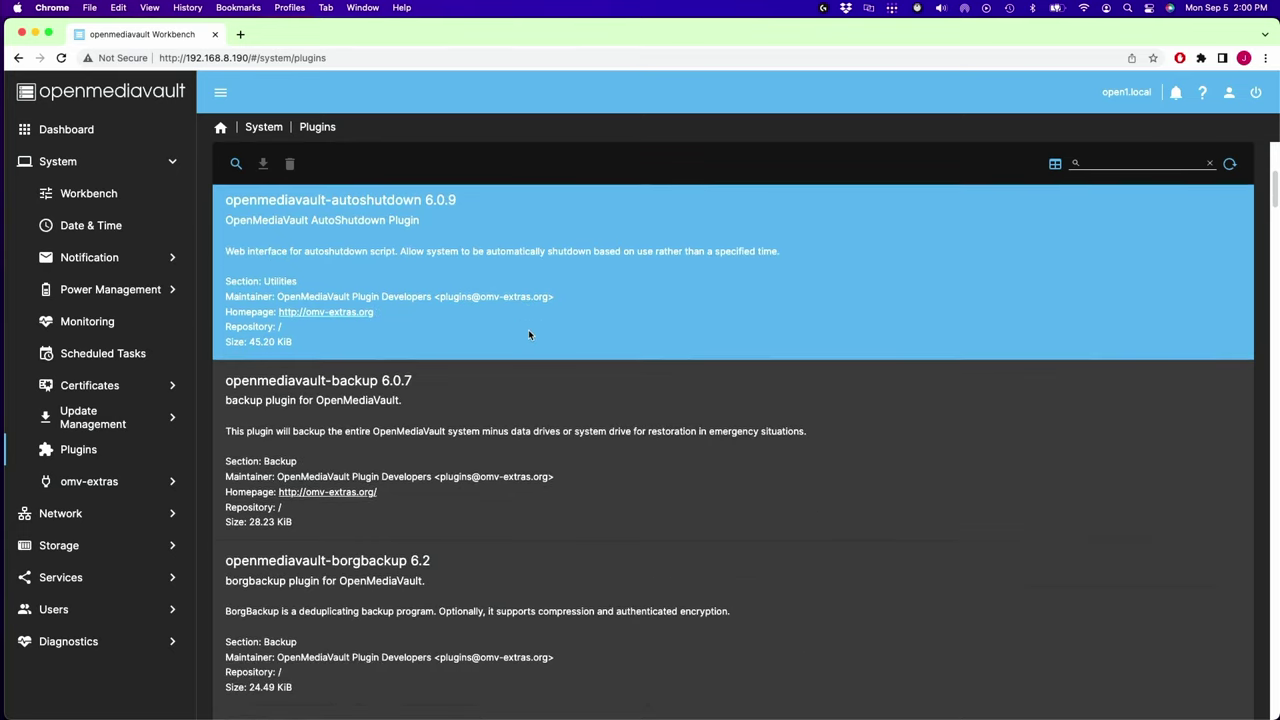
{"action": "left_click", "coordinate": [478, 320]}
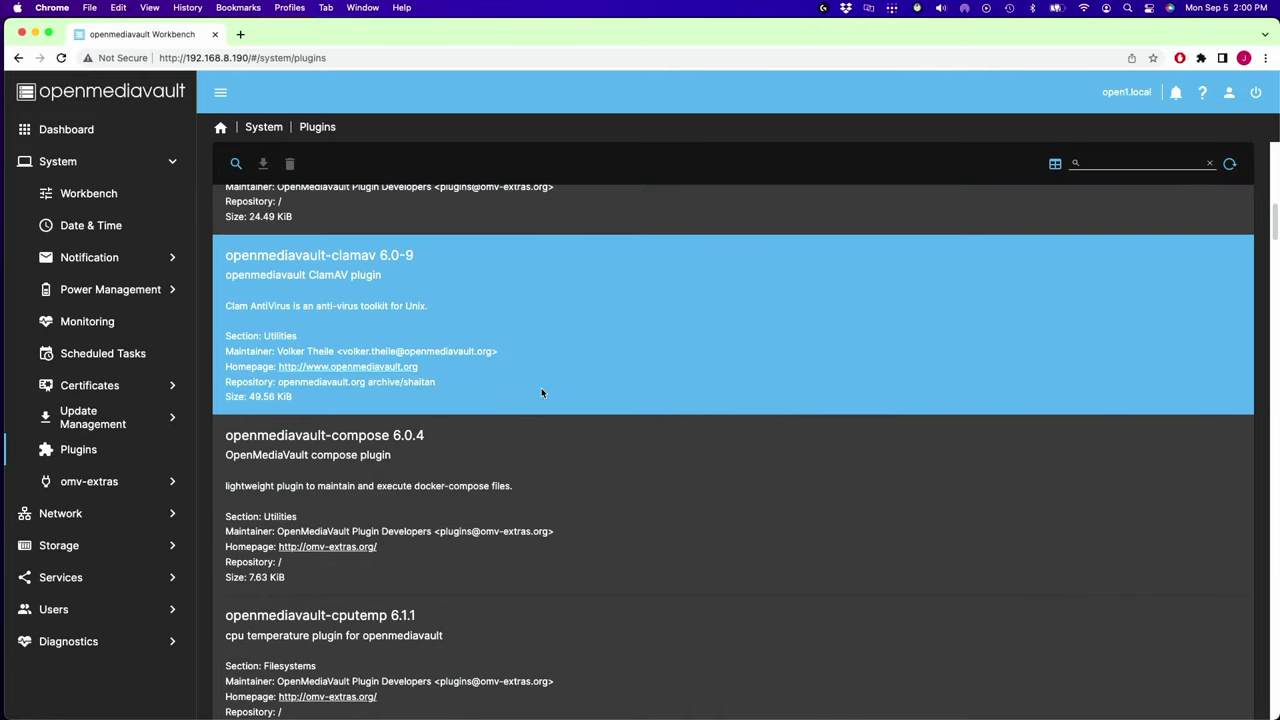
{"action": "scroll", "coordinate": [512, 386], "scroll_direction": "down", "scroll_amount": 3}
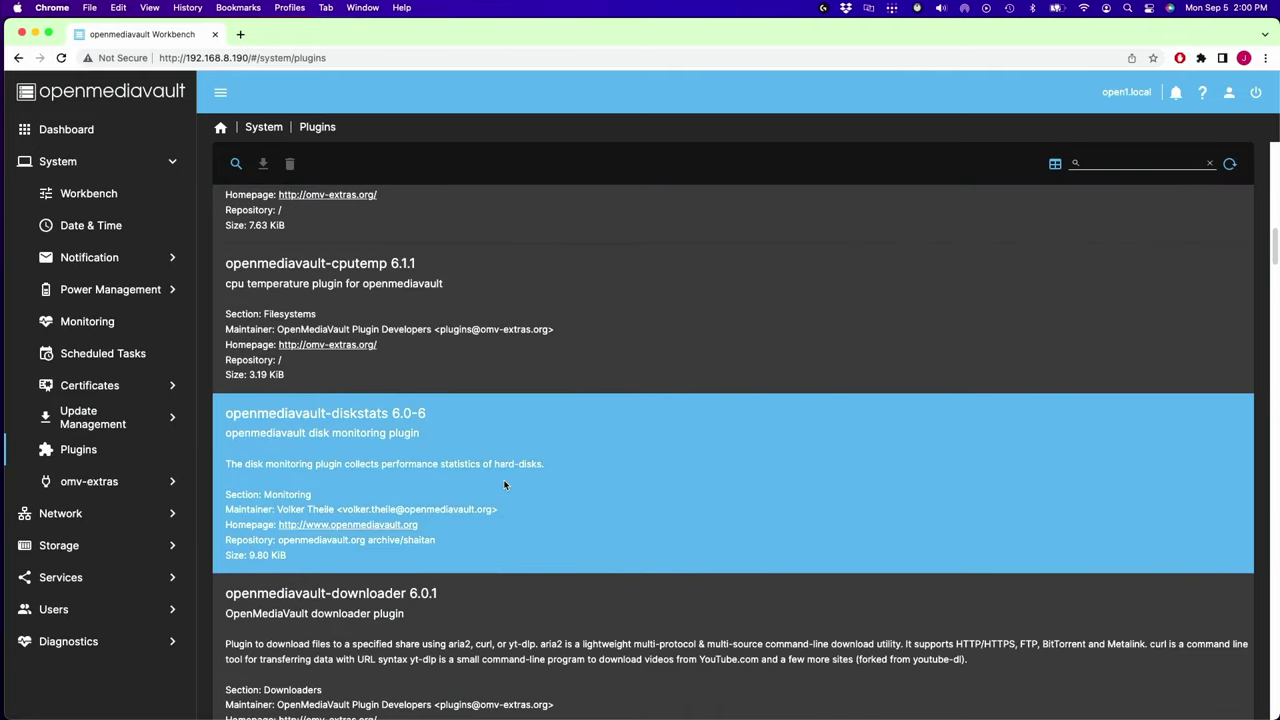
{"action": "scroll", "coordinate": [503, 479], "scroll_direction": "down", "scroll_amount": 2}
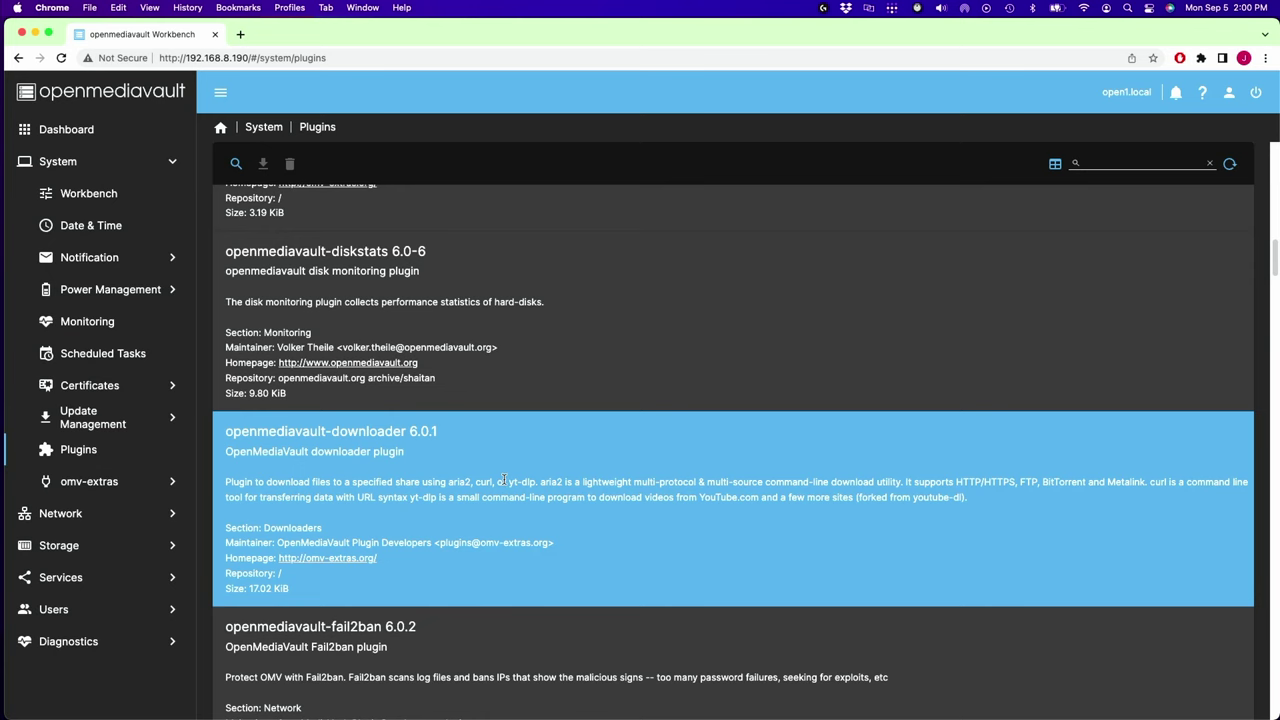
{"action": "scroll", "coordinate": [500, 450], "scroll_direction": "down", "scroll_amount": 8}
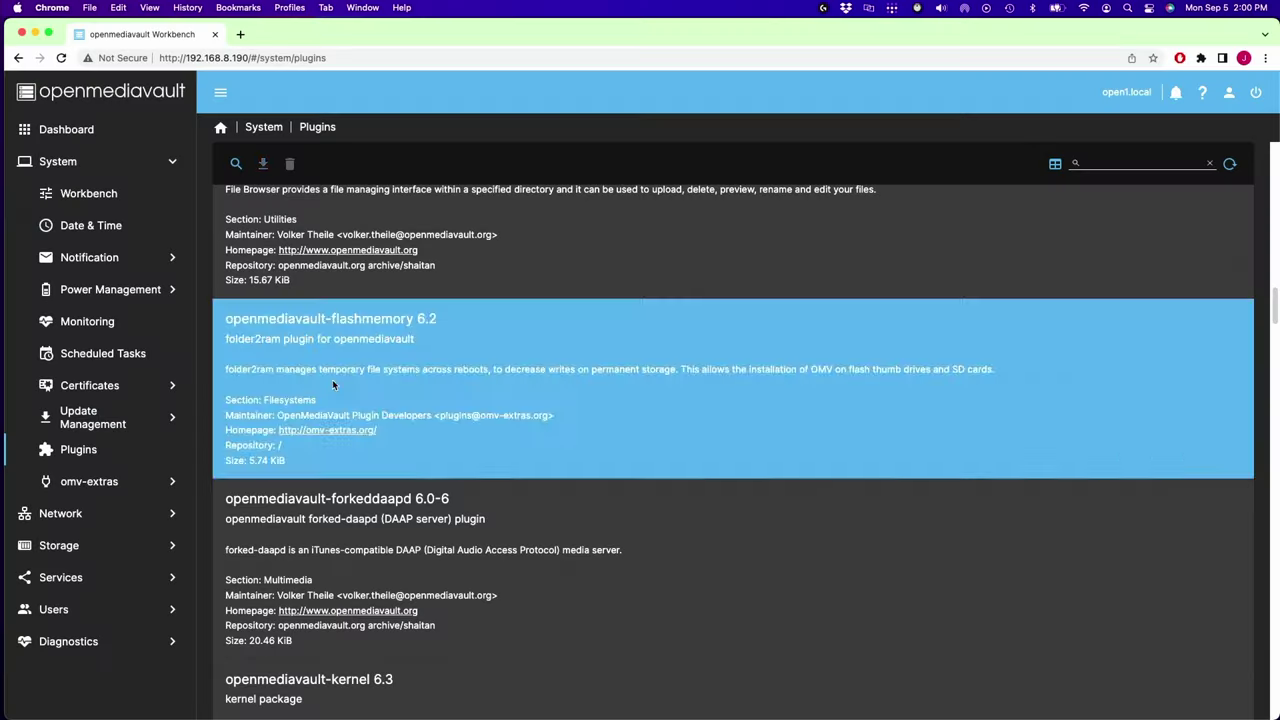
- Install the openmediavault-flashmemory 6.2 plugin, confirming the installation and closing its log once it has finished
{"action": "left_click", "coordinate": [333, 384]}
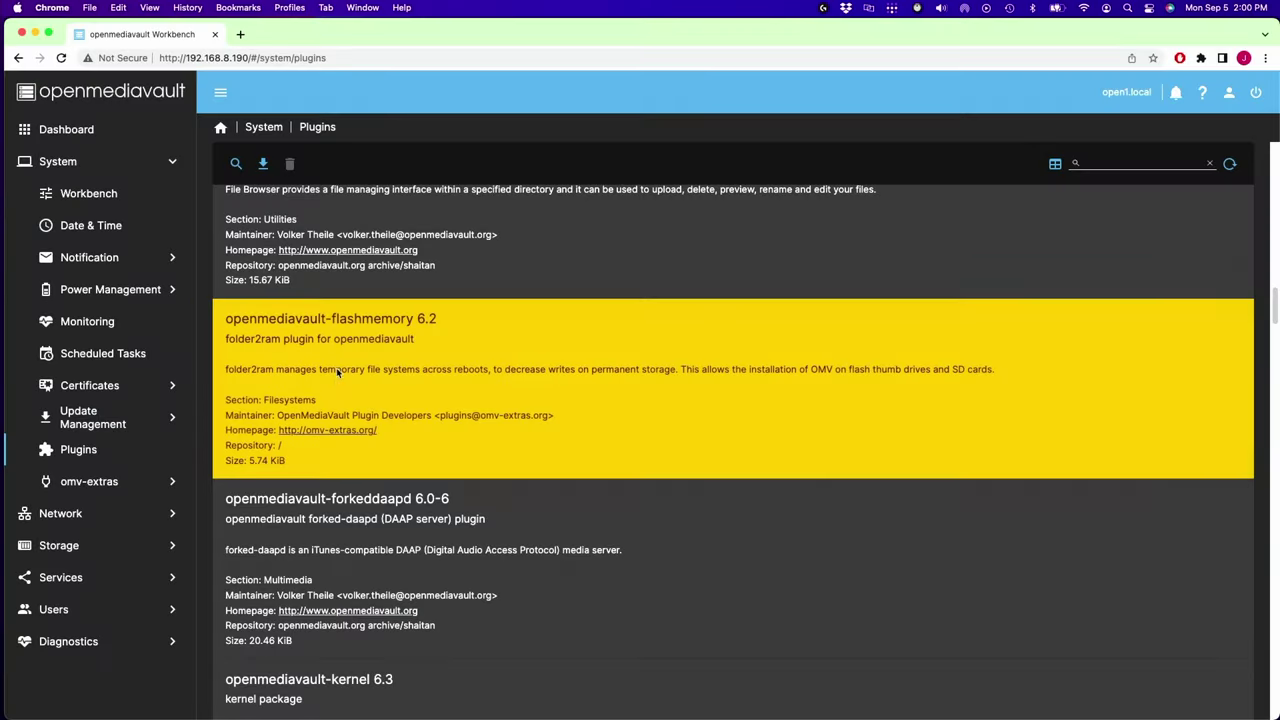
{"action": "left_click", "coordinate": [264, 166]}
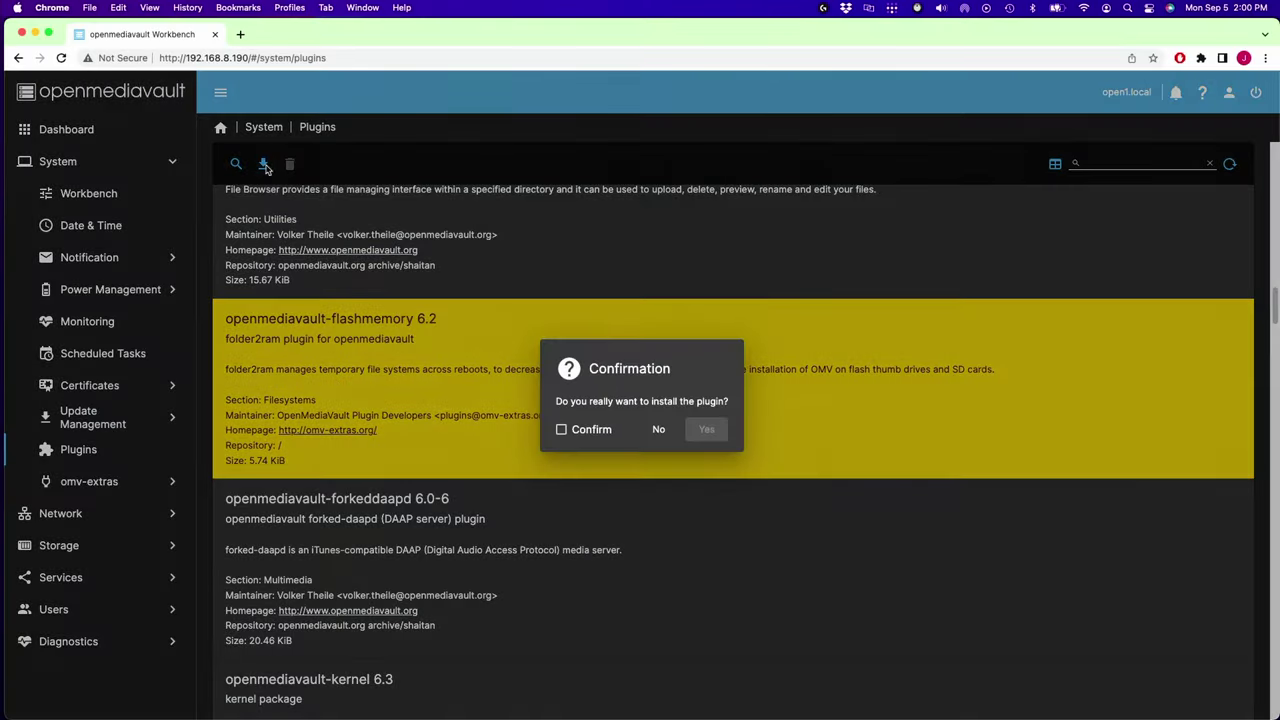
{"action": "left_click", "coordinate": [561, 429]}
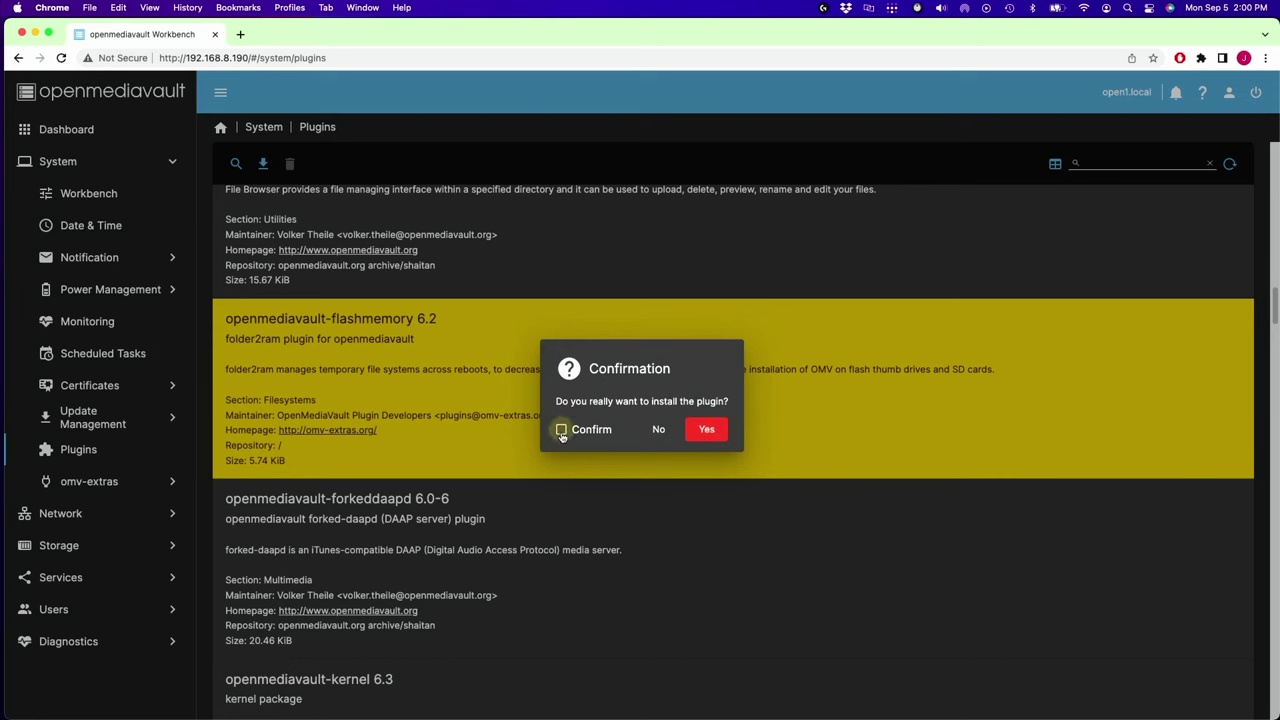
{"action": "left_click", "coordinate": [706, 430]}
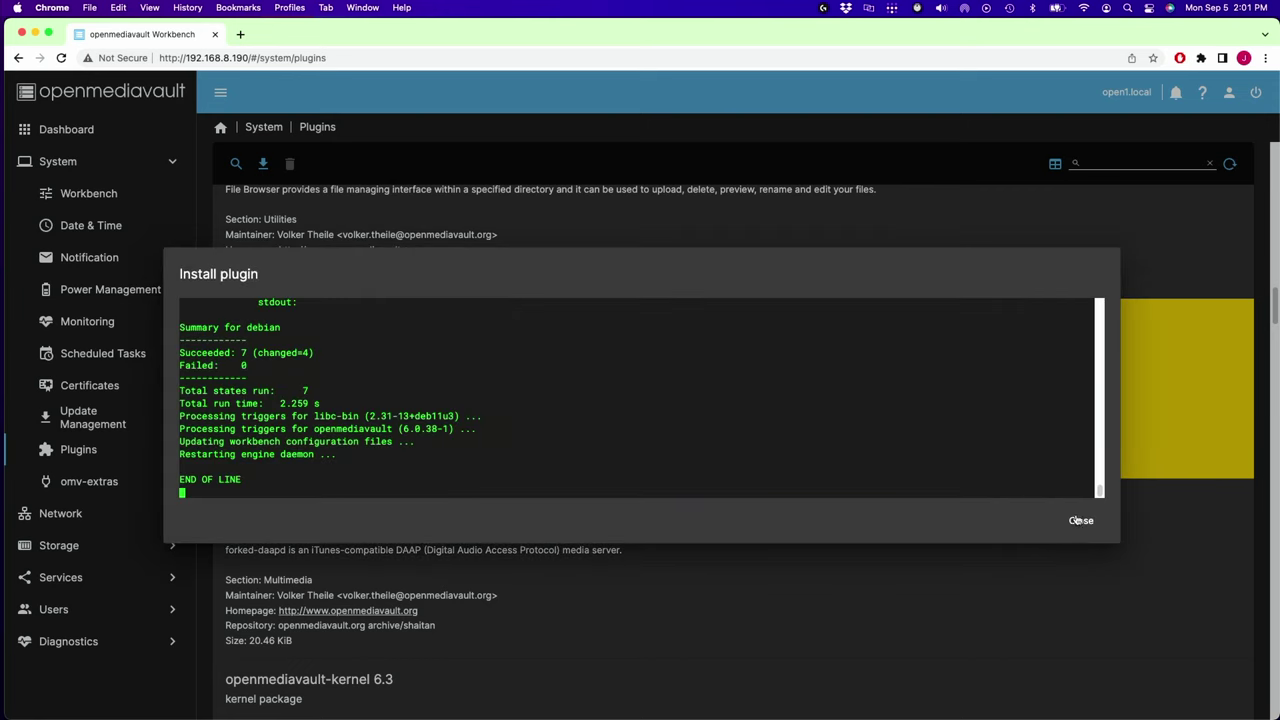
{"action": "left_click", "coordinate": [1081, 528]}
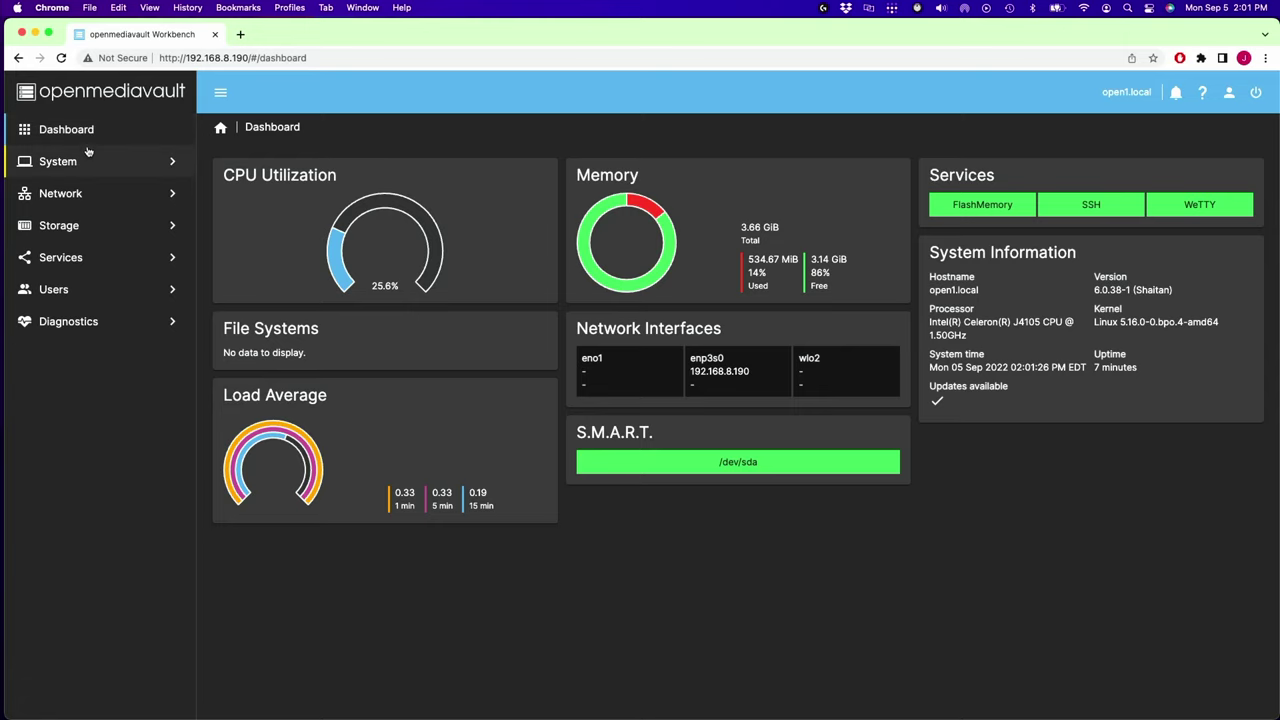
- Check the openmediavault-flashmemory entry on the System section's Plugins page, and open the Flashmemory page under Services
{"action": "left_click", "coordinate": [88, 163]}
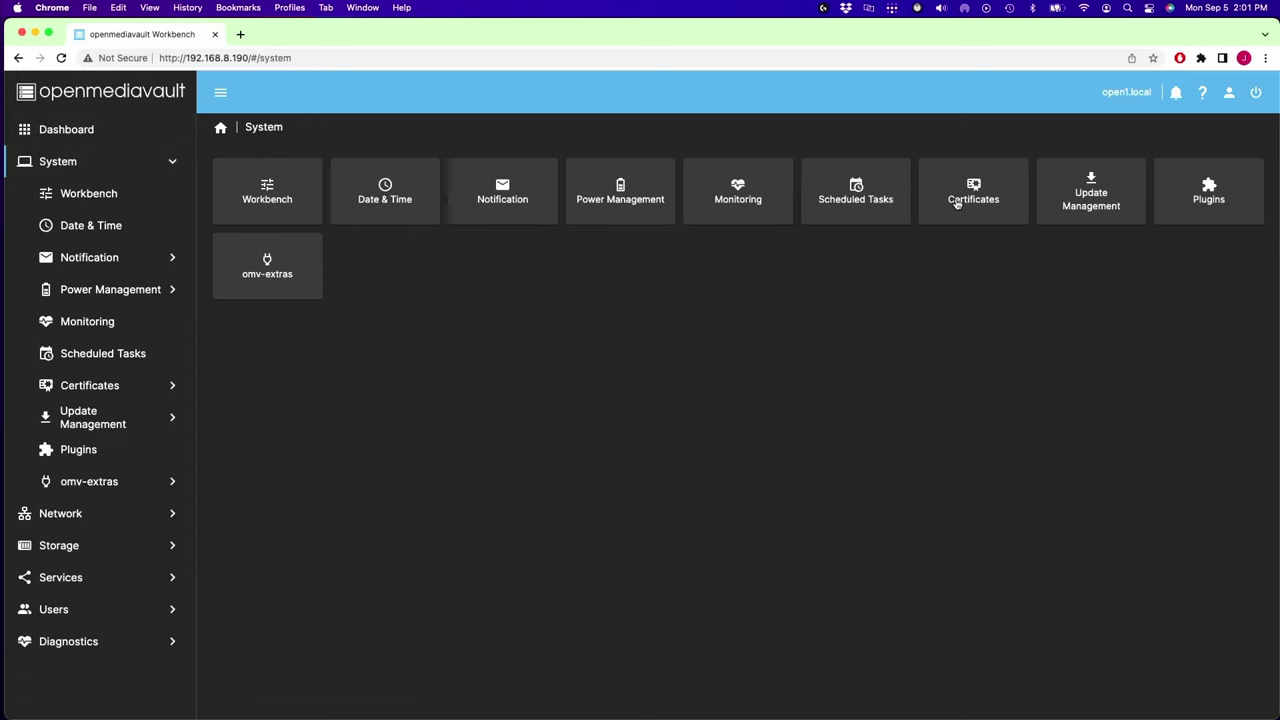
{"action": "left_click", "coordinate": [1209, 192]}
{"action": "scroll", "coordinate": [692, 485], "scroll_direction": "down", "scroll_amount": 5}
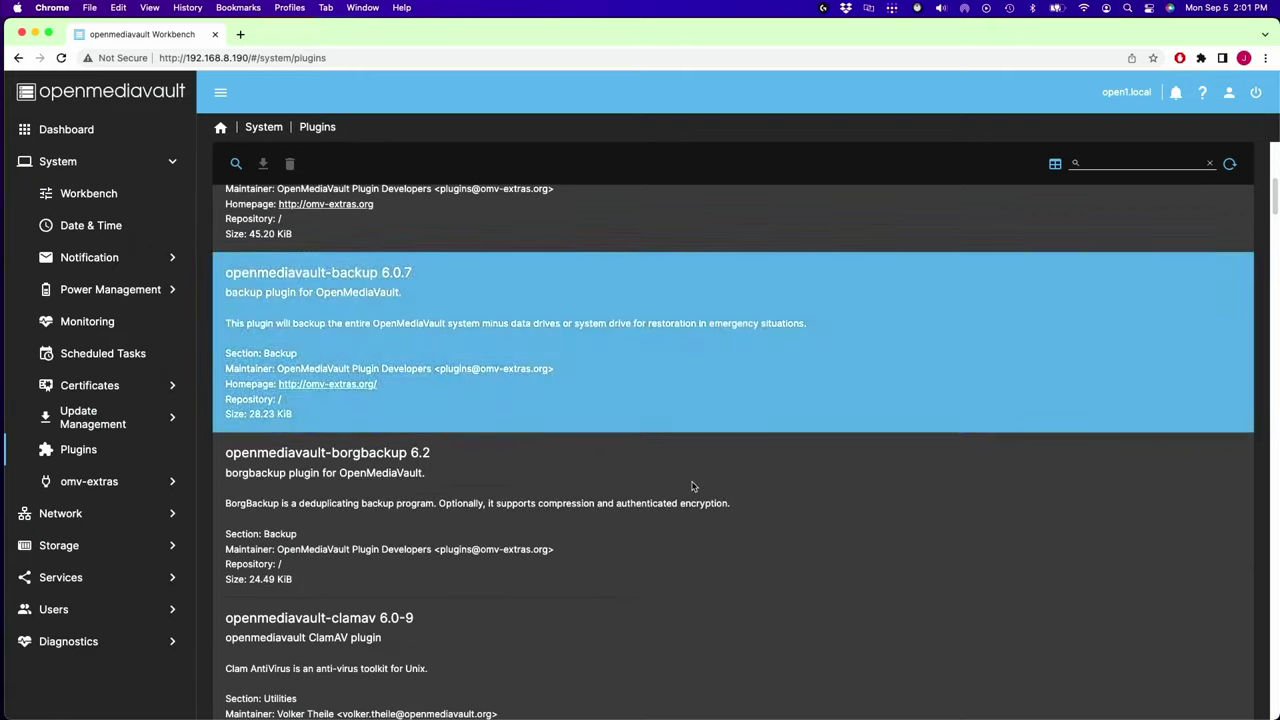
{"action": "scroll", "coordinate": [691, 485], "scroll_direction": "down", "scroll_amount": 8}
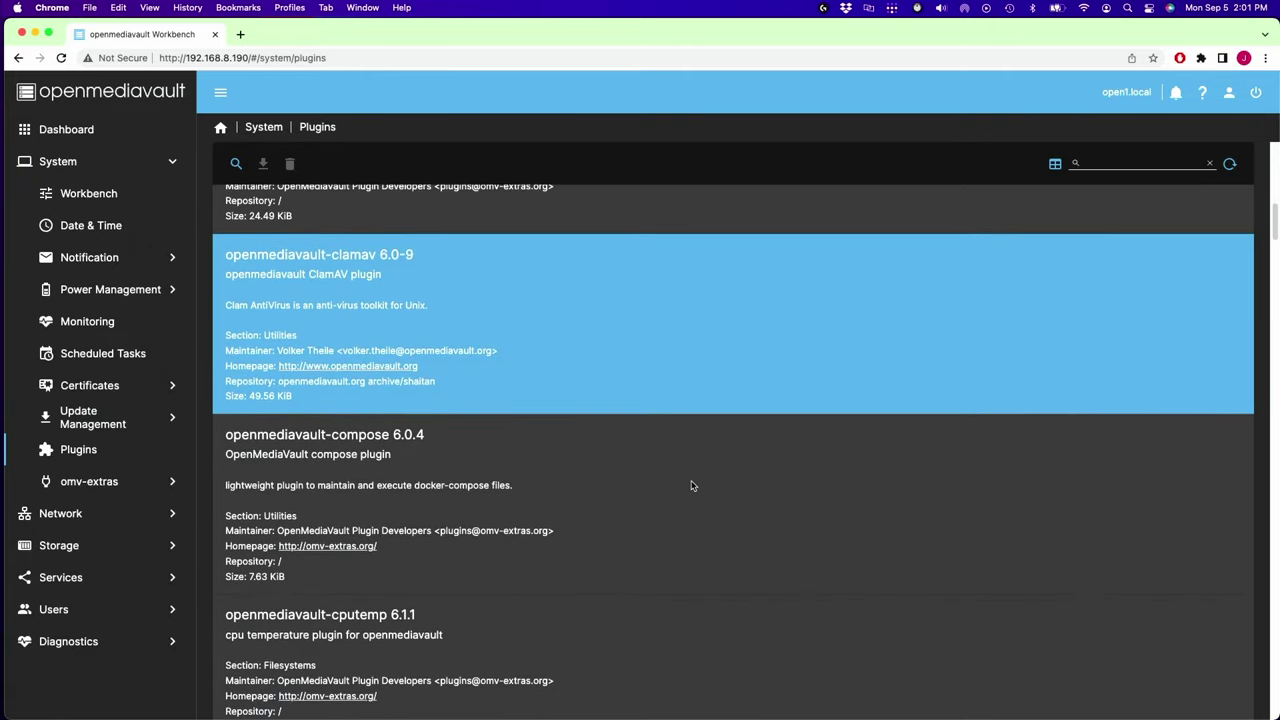
{"action": "scroll", "coordinate": [620, 475], "scroll_direction": "down", "scroll_amount": 10}
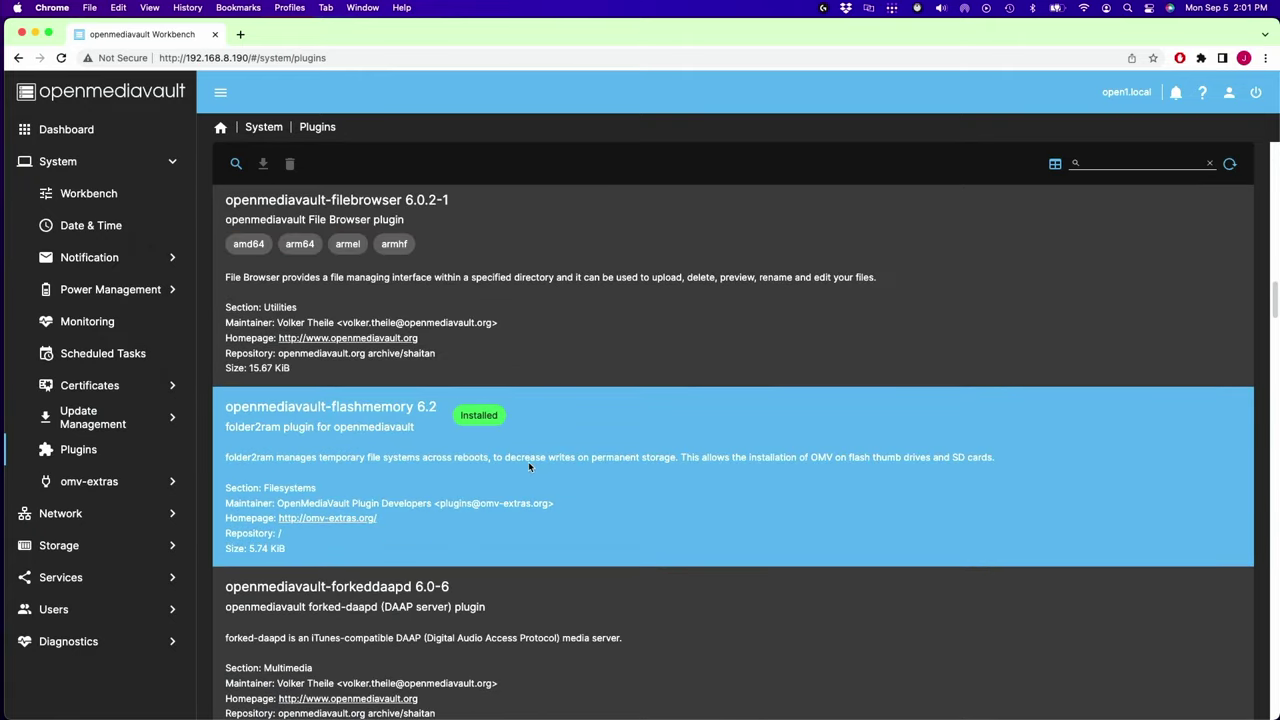
{"action": "left_click", "coordinate": [61, 581]}
{"action": "left_click", "coordinate": [94, 322]}
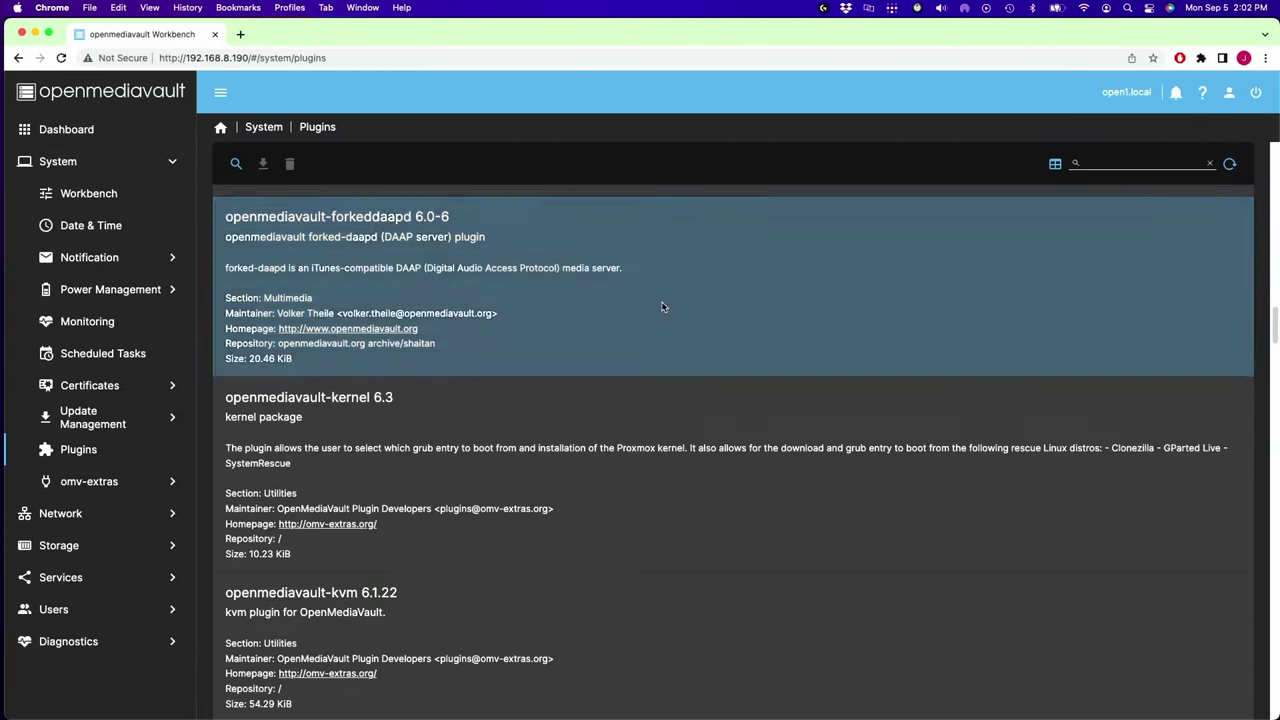
- Find the openmediavault-resetperms 6.0.2 plugin in the plugin list and install it, closing the installation log at the end
{"action": "left_click", "coordinate": [637, 449]}
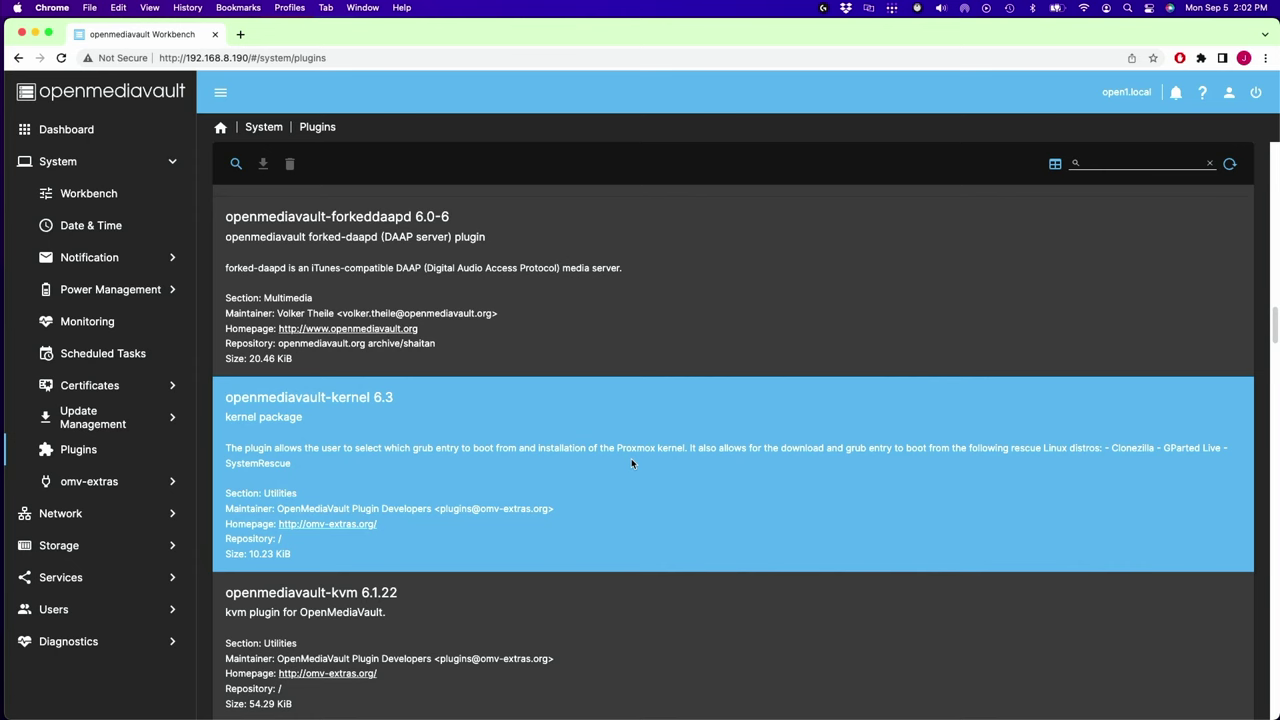
{"action": "scroll", "coordinate": [632, 452], "scroll_direction": "down", "scroll_amount": 3}
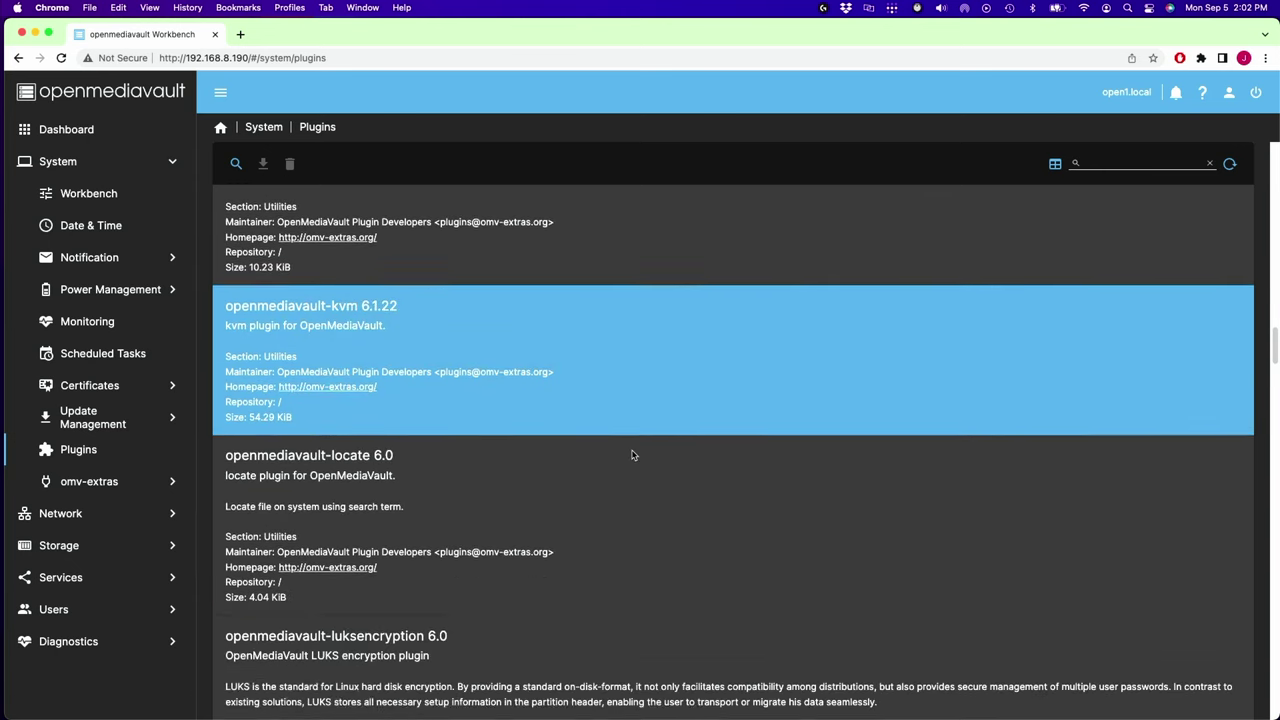
{"action": "scroll", "coordinate": [632, 454], "scroll_direction": "down", "scroll_amount": 7}
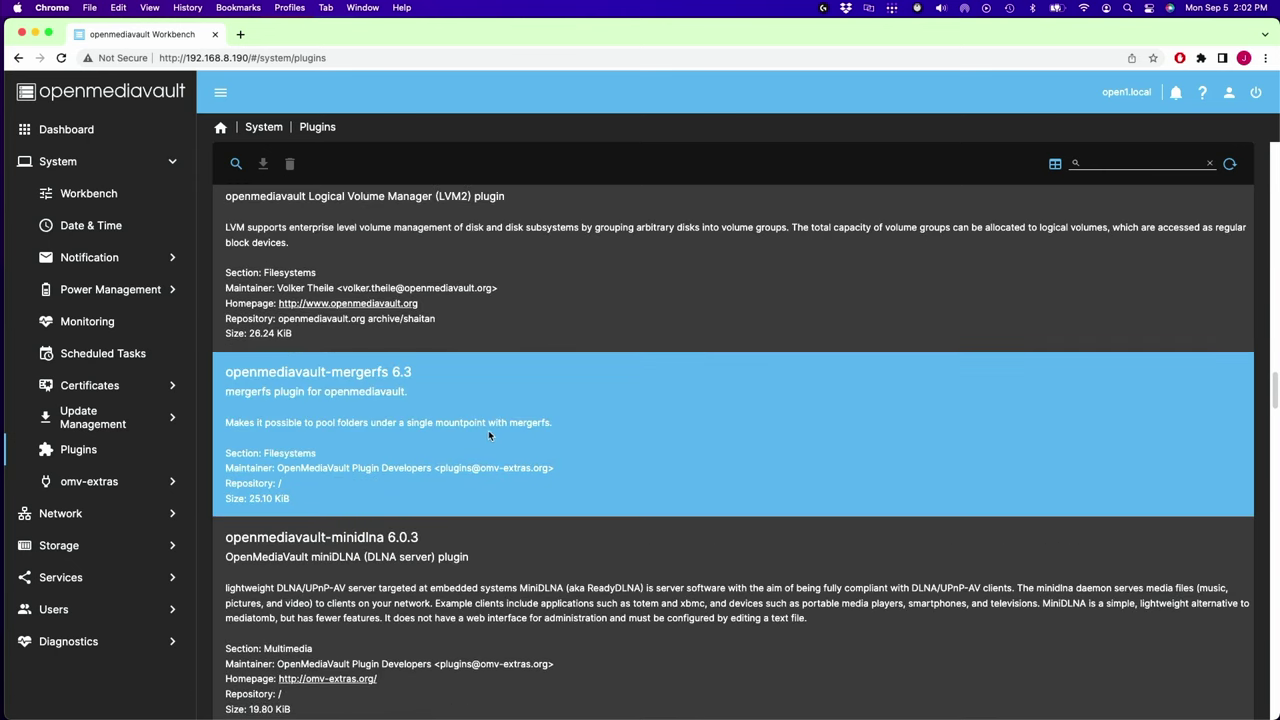
{"action": "scroll", "coordinate": [491, 427], "scroll_direction": "down", "scroll_amount": 6}
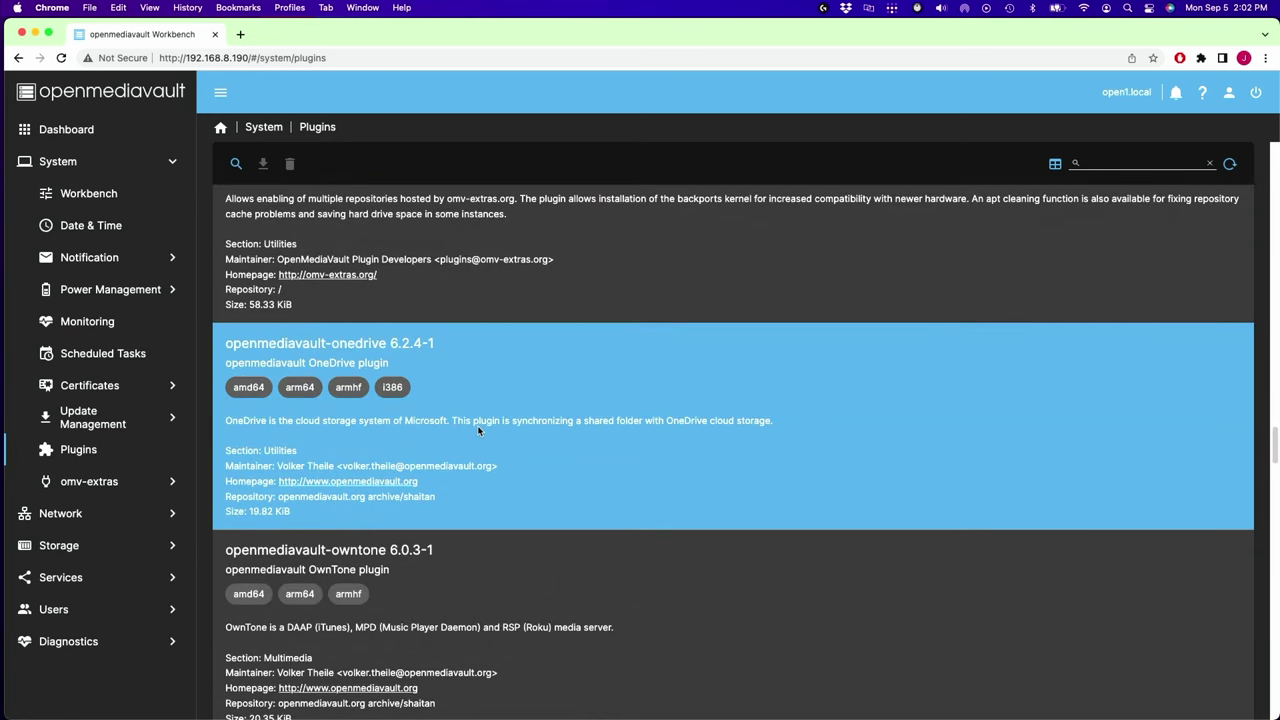
{"action": "scroll", "coordinate": [477, 425], "scroll_direction": "down", "scroll_amount": 4}
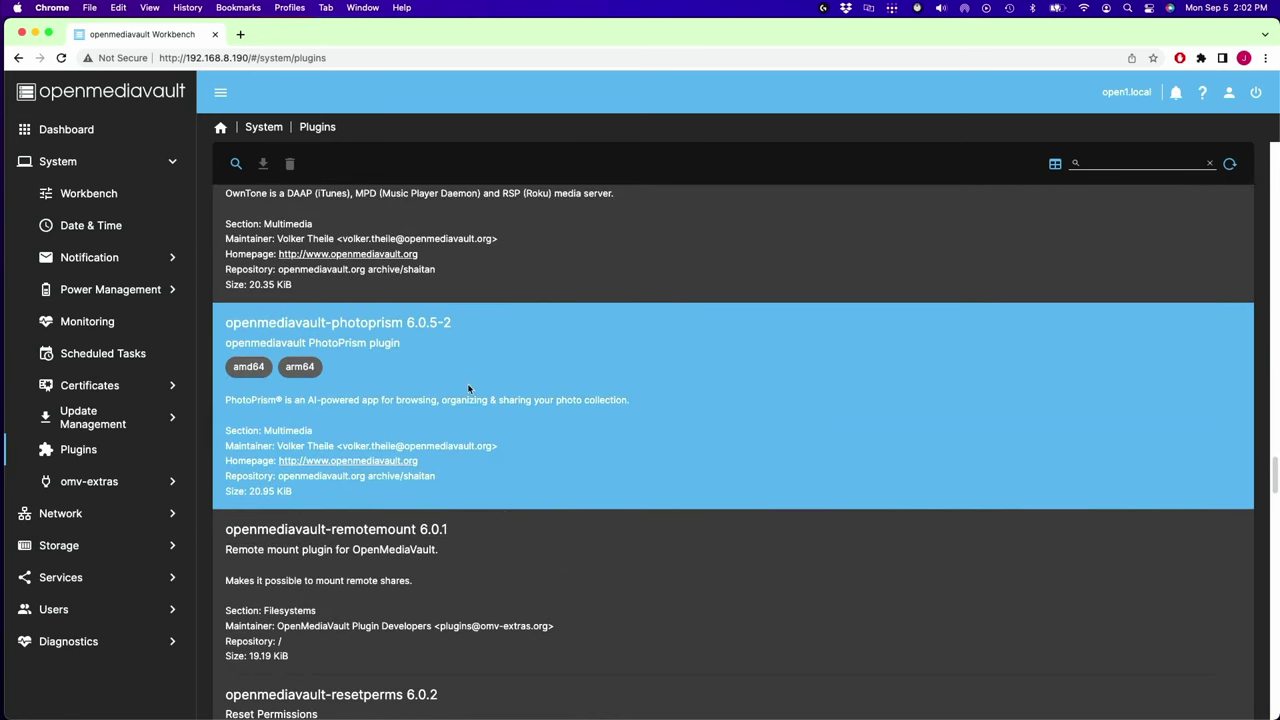
{"action": "scroll", "coordinate": [490, 480], "scroll_direction": "down", "scroll_amount": 2}
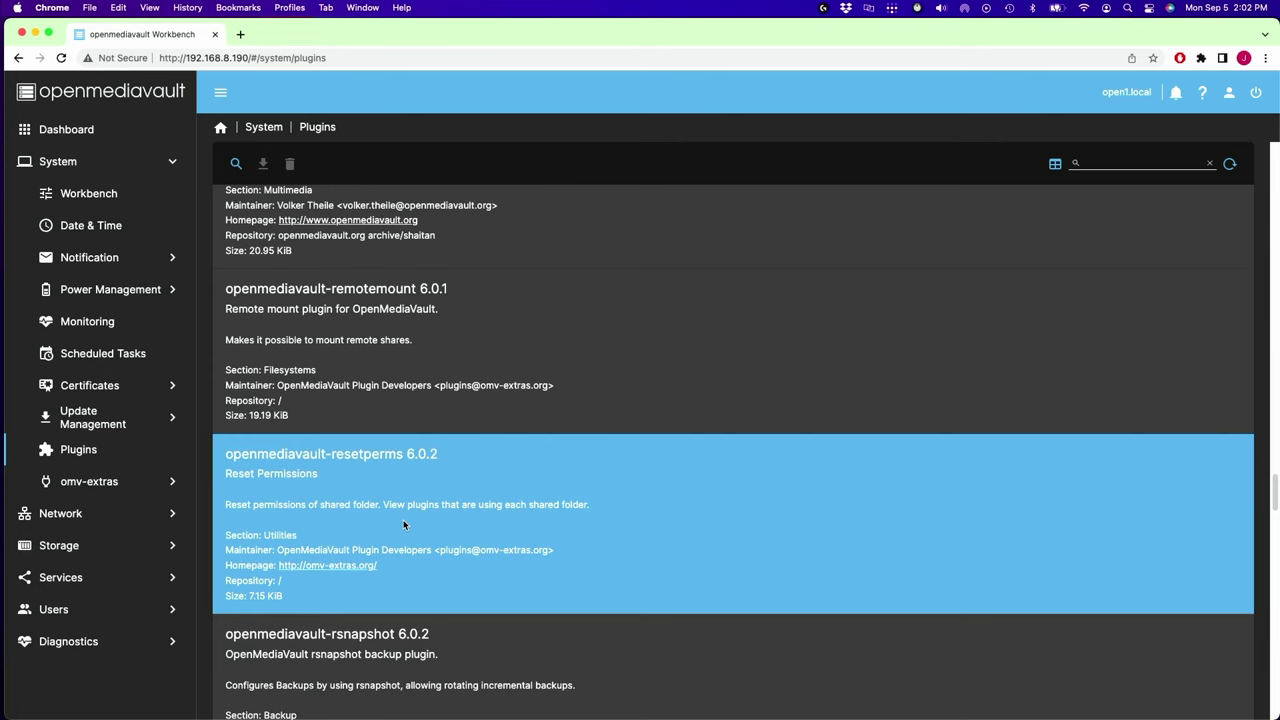
{"action": "left_click", "coordinate": [403, 519]}
{"action": "left_click", "coordinate": [264, 166]}
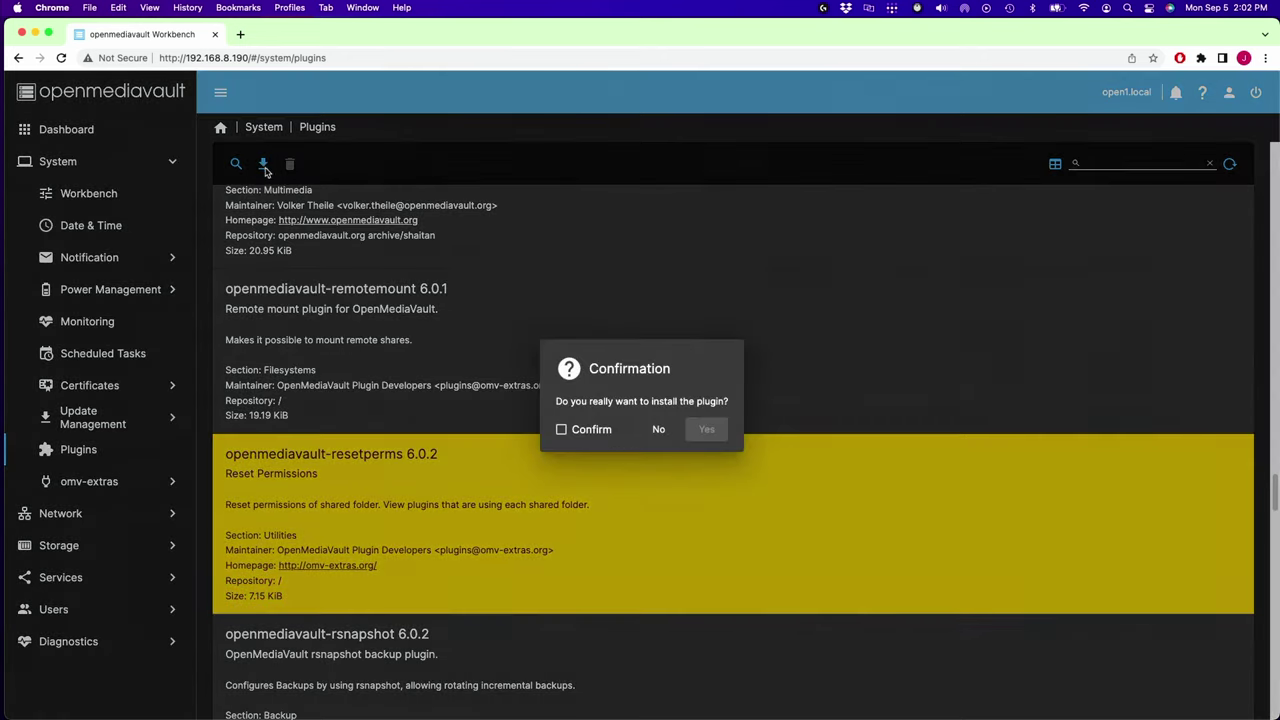
{"action": "left_click", "coordinate": [562, 430]}
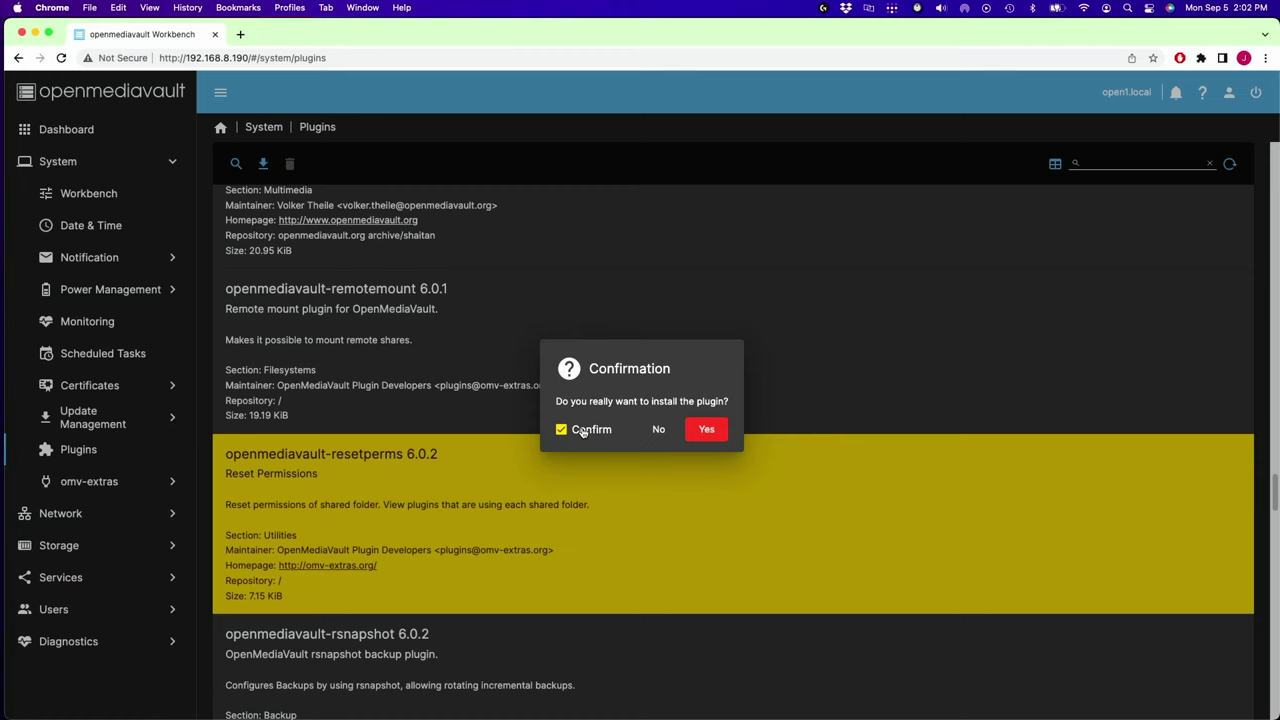
{"action": "left_click", "coordinate": [690, 432]}
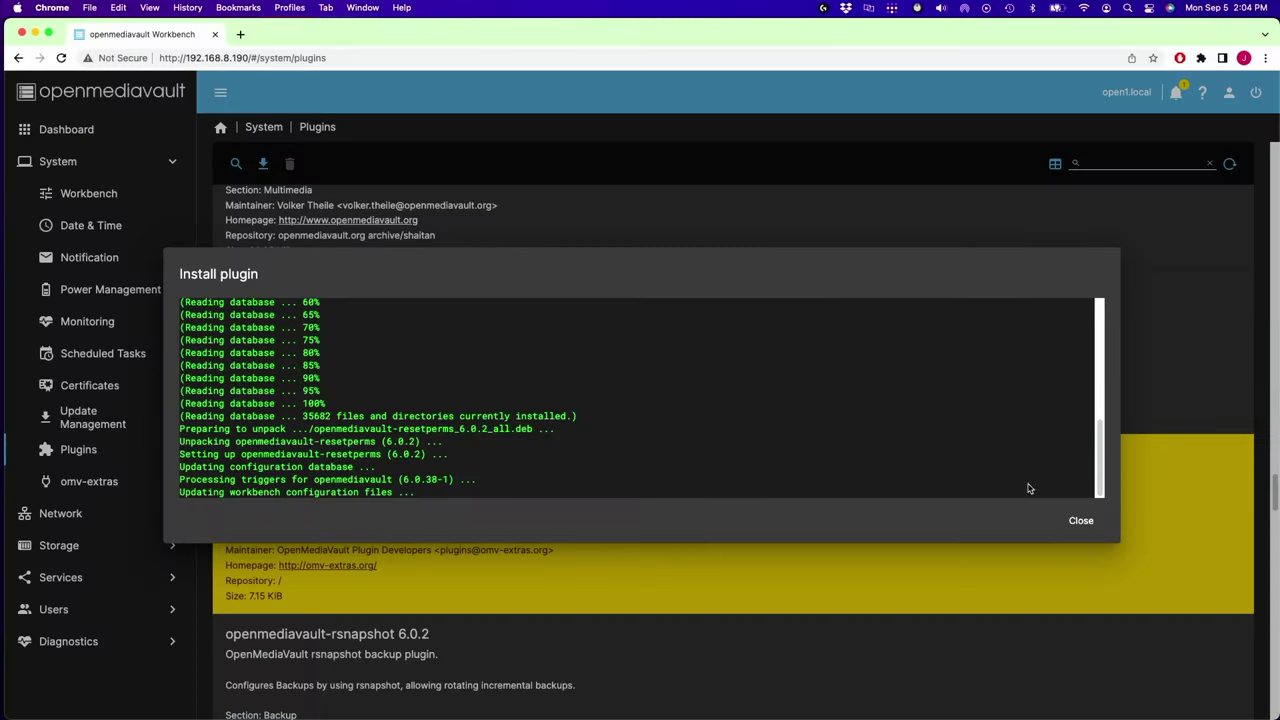
{"action": "left_click", "coordinate": [1078, 524]}
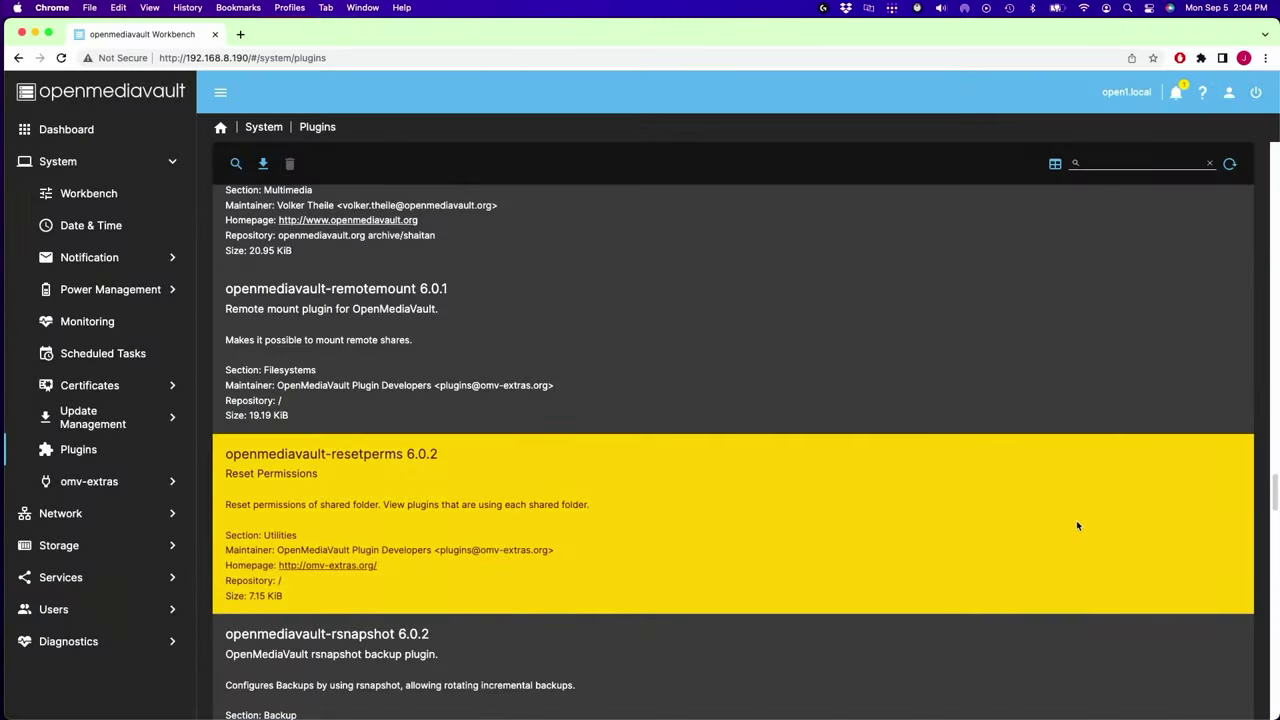
- Open the Reset Permissions form of the newly installed Reset Permissions service
{"action": "left_click", "coordinate": [80, 579]}
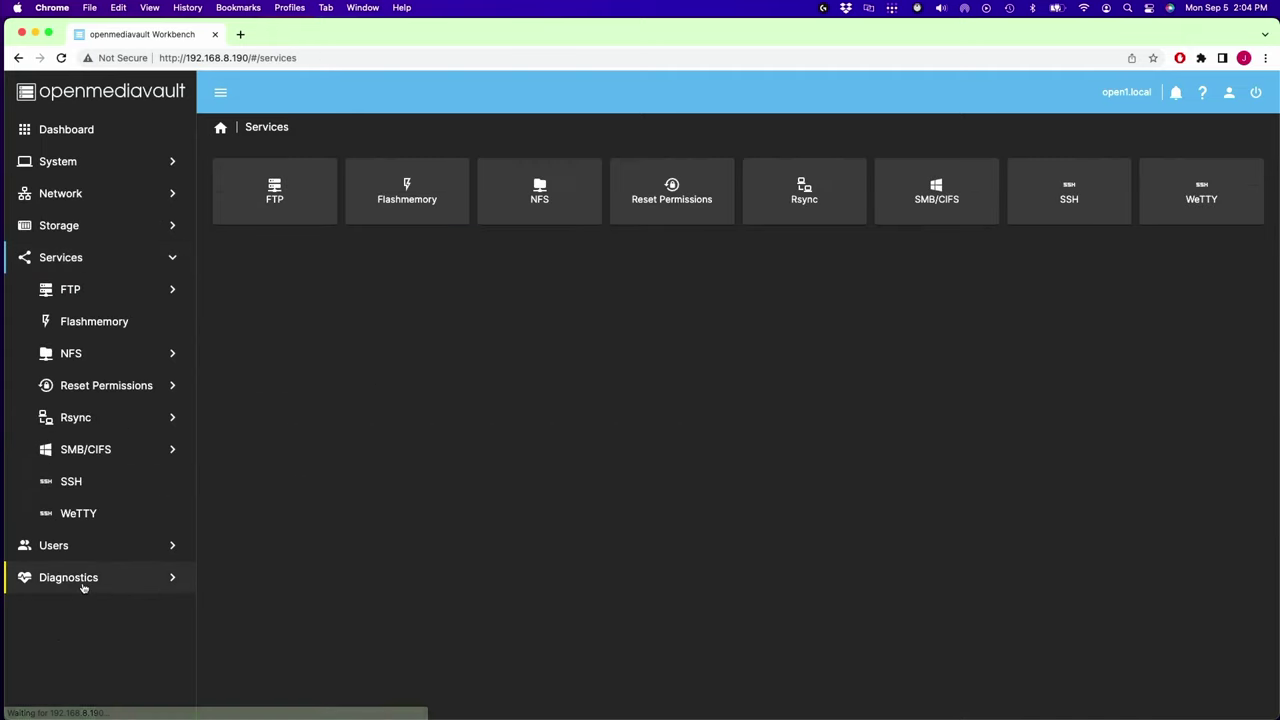
{"action": "left_click", "coordinate": [120, 388]}
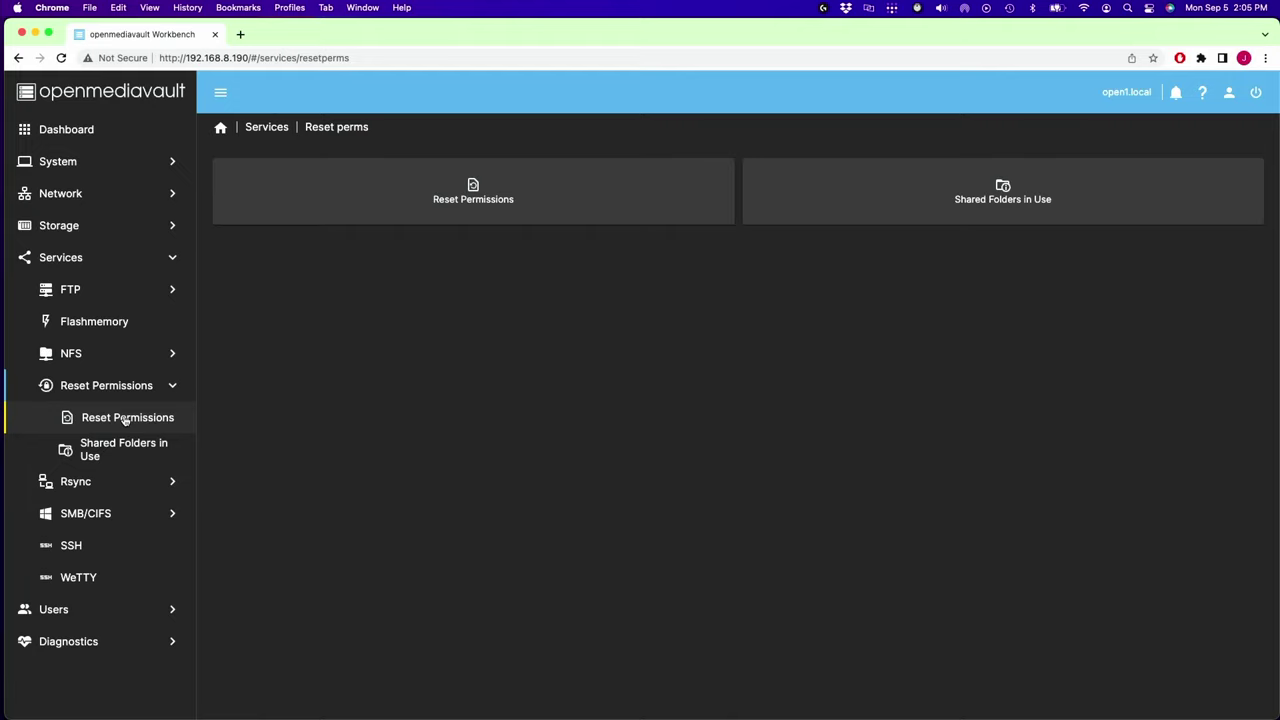
{"action": "left_click", "coordinate": [125, 419]}
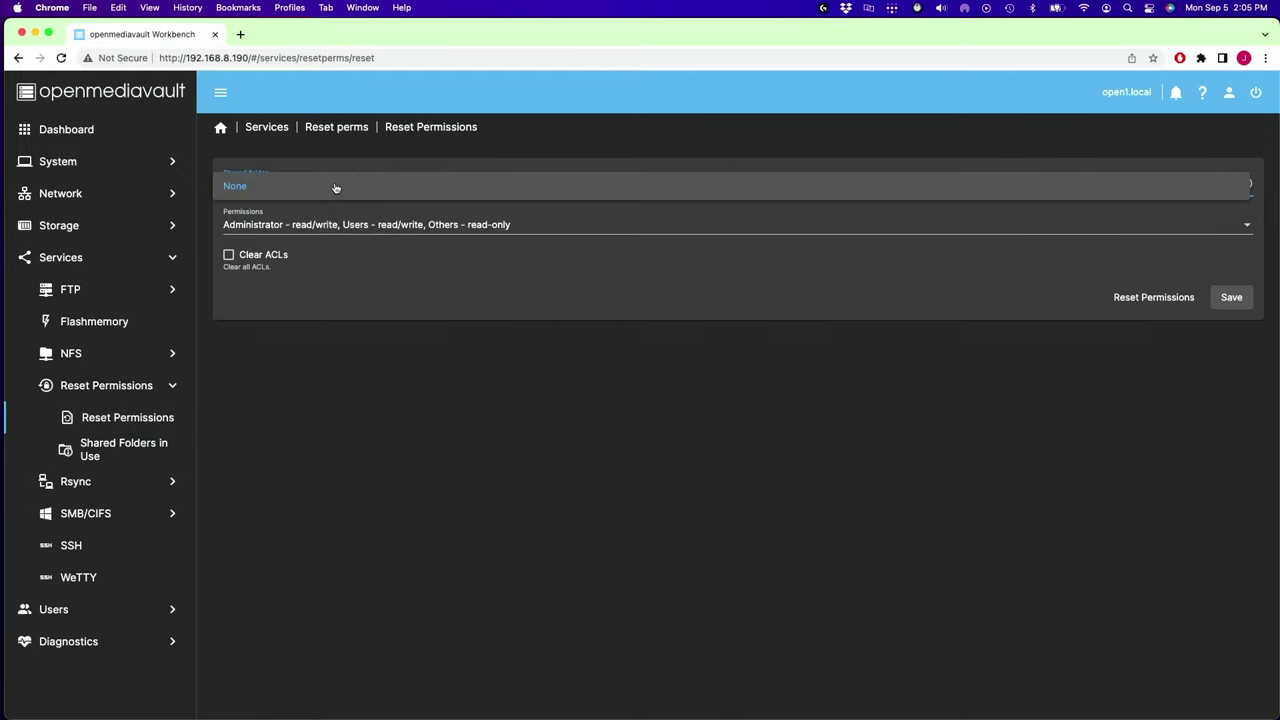
- Set the form's Permissions option to Everyone - read/write, and go to the Shared Folders in Use page
{"action": "left_click", "coordinate": [368, 228]}
{"action": "left_click", "coordinate": [368, 228]}
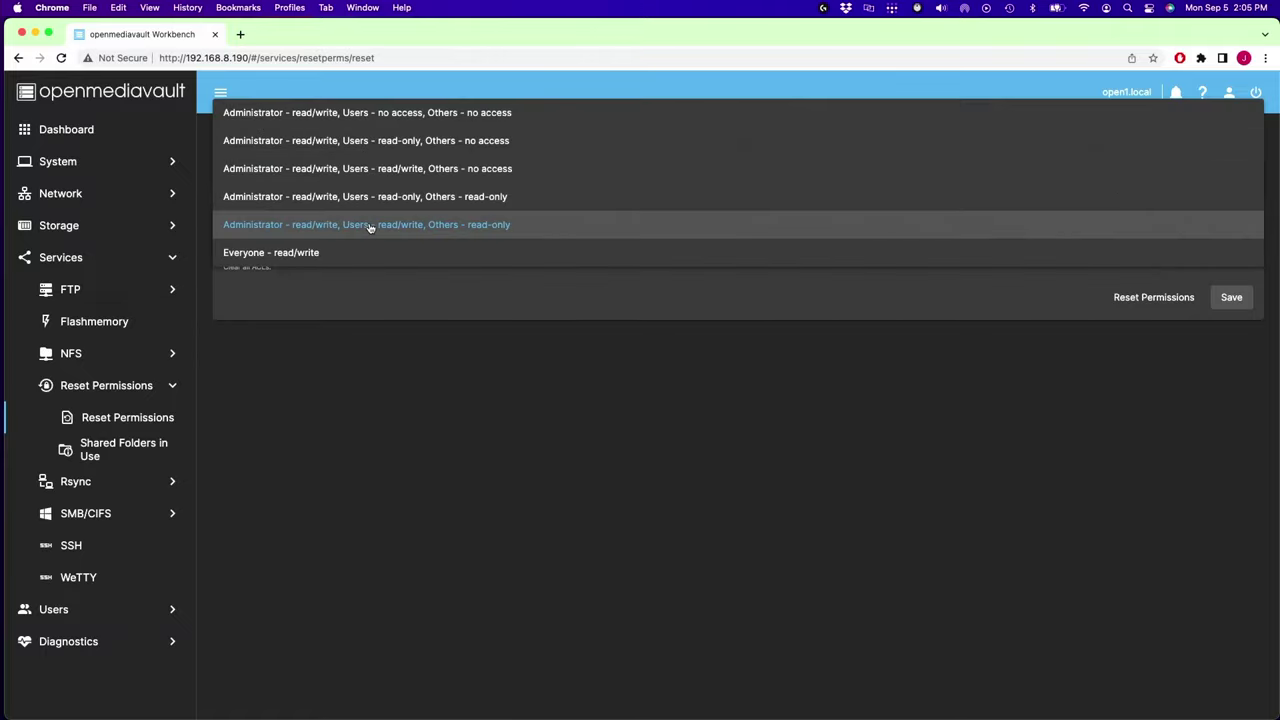
{"action": "left_click", "coordinate": [364, 256]}
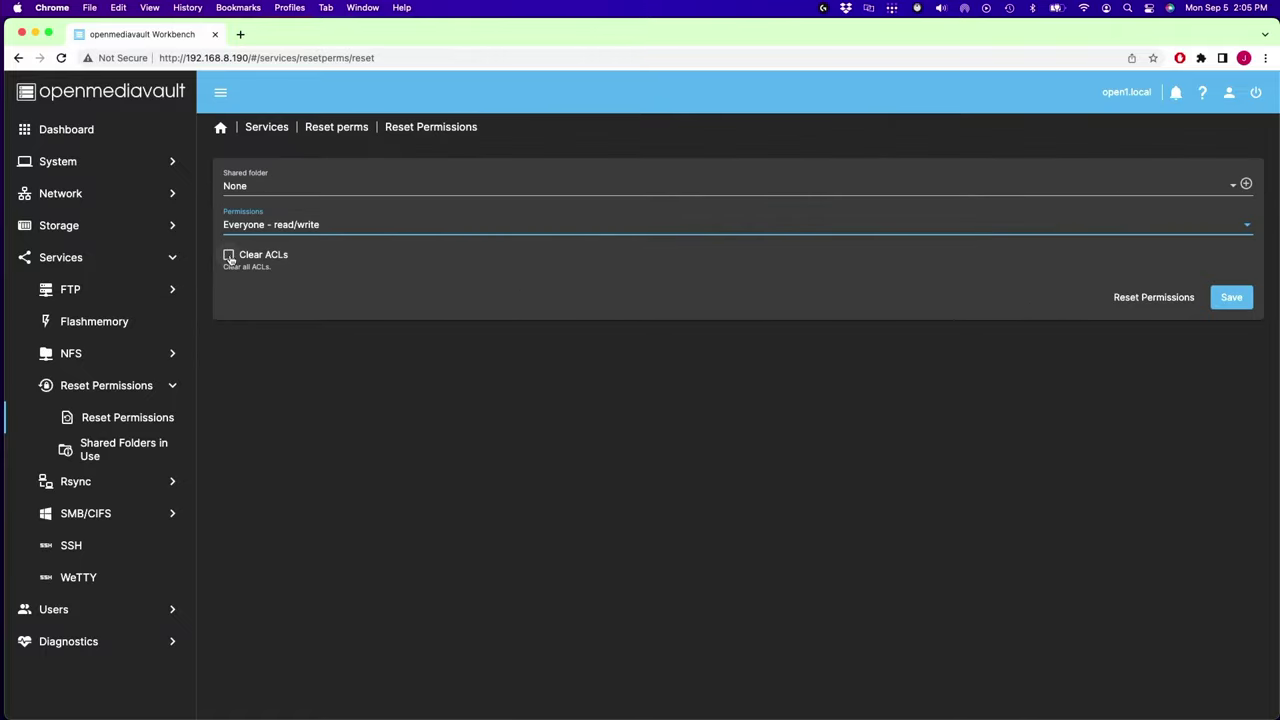
{"action": "left_click", "coordinate": [128, 452]}
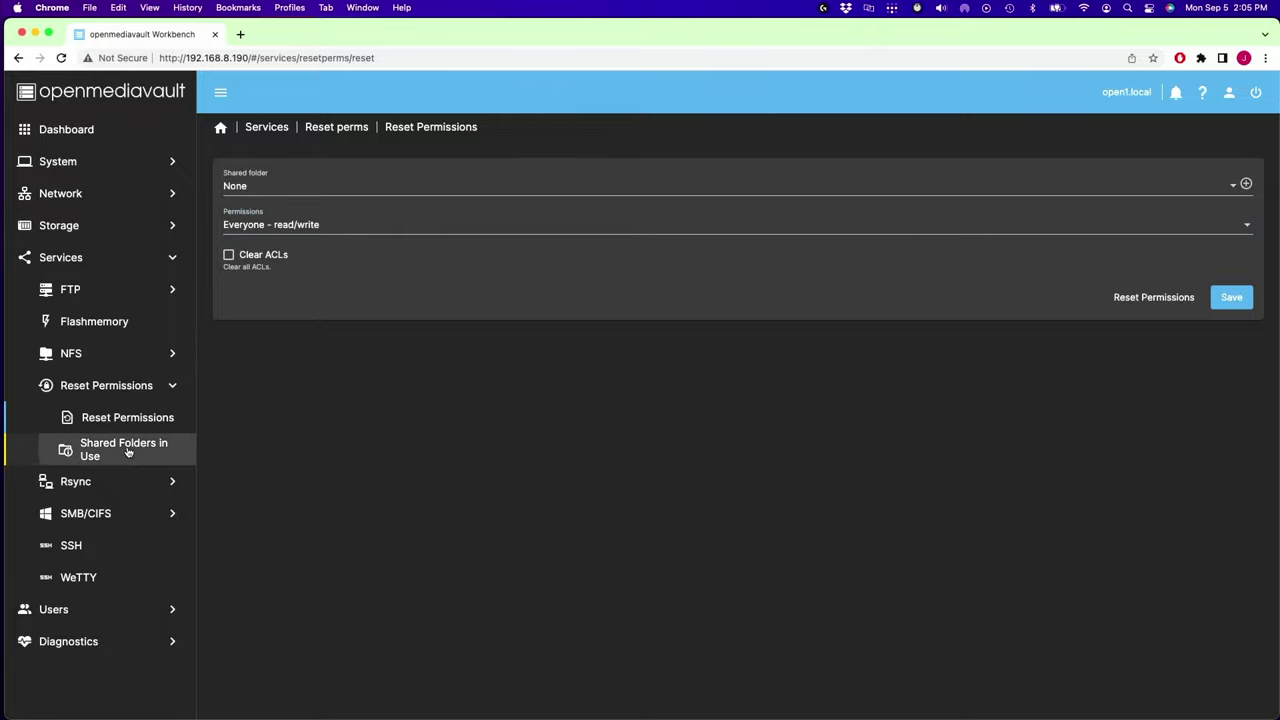